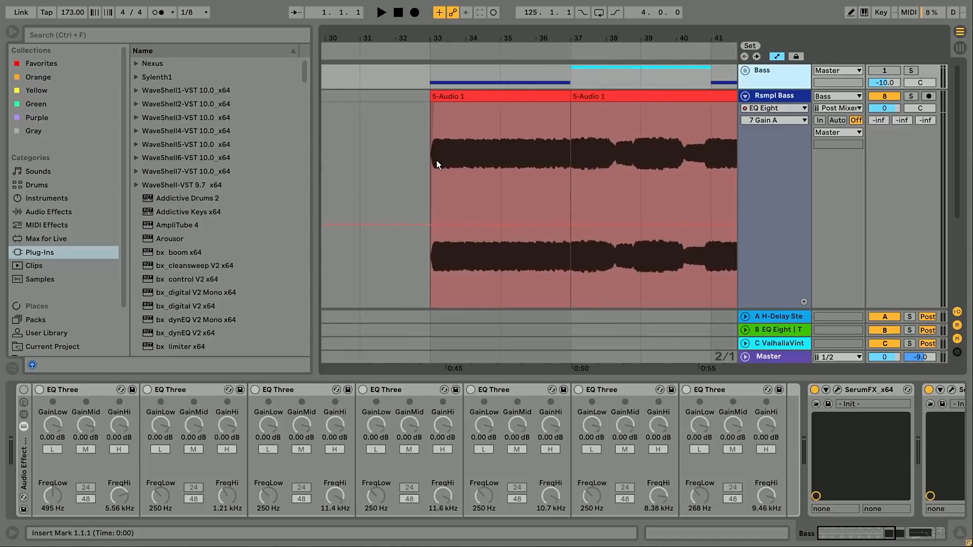
Compare the Bass and Rsmpl Bass tracks by soloing each and playing it from bar 33.
left_click(911, 70)
key("space")
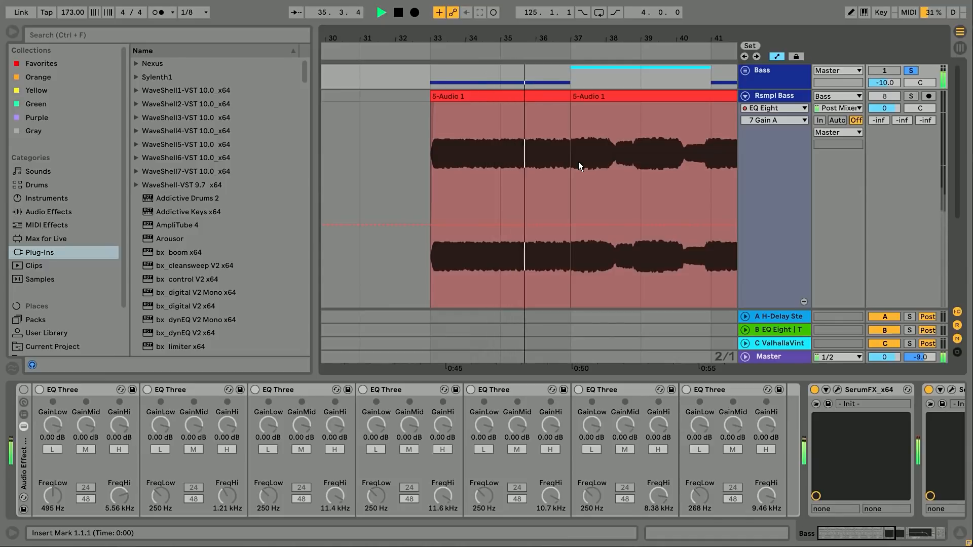
key("space")
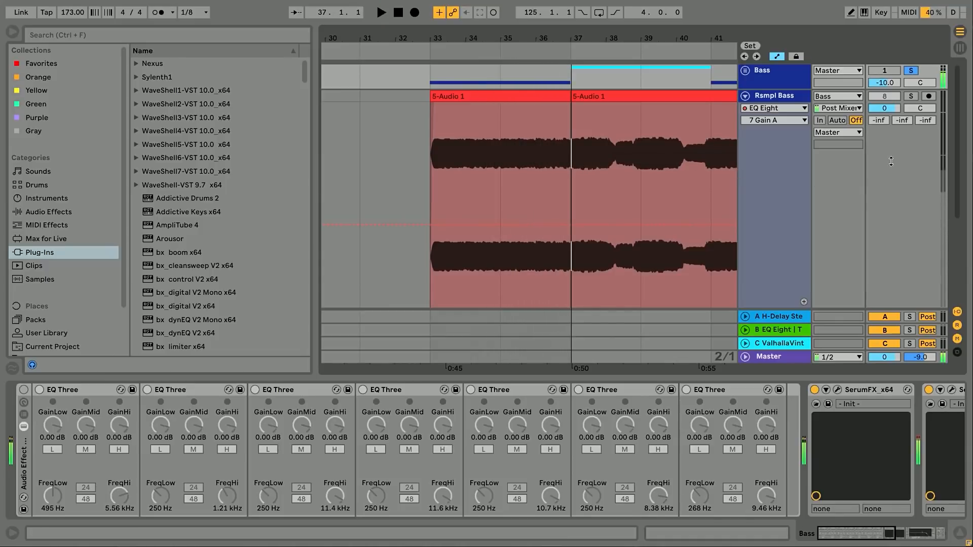
left_click(441, 158)
key("space")
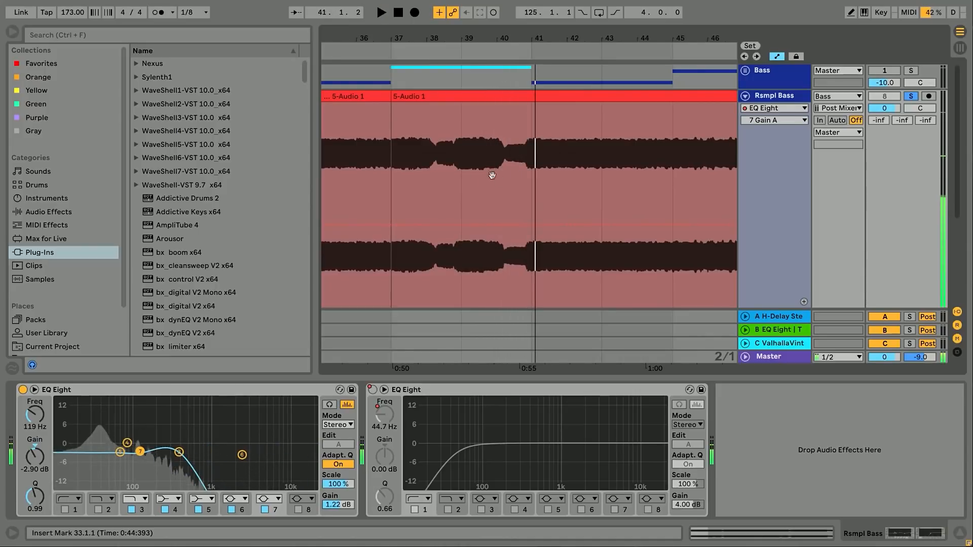
Play the soloed Rsmpl Bass track from bar 37, and solo the Bass track to hear the same section.
left_click_drag(492, 175, 520, 211)
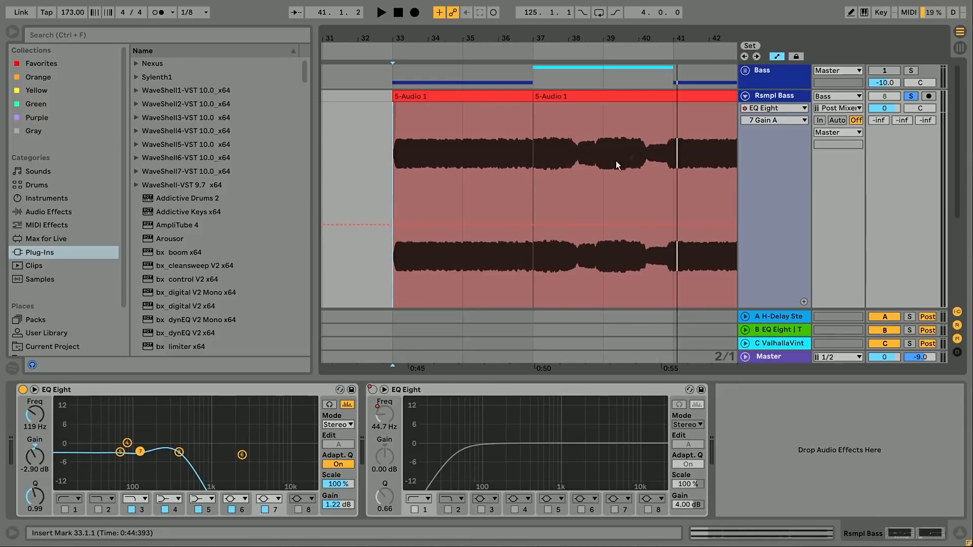
left_click_drag(598, 163, 490, 170)
left_click(457, 172)
key("space")
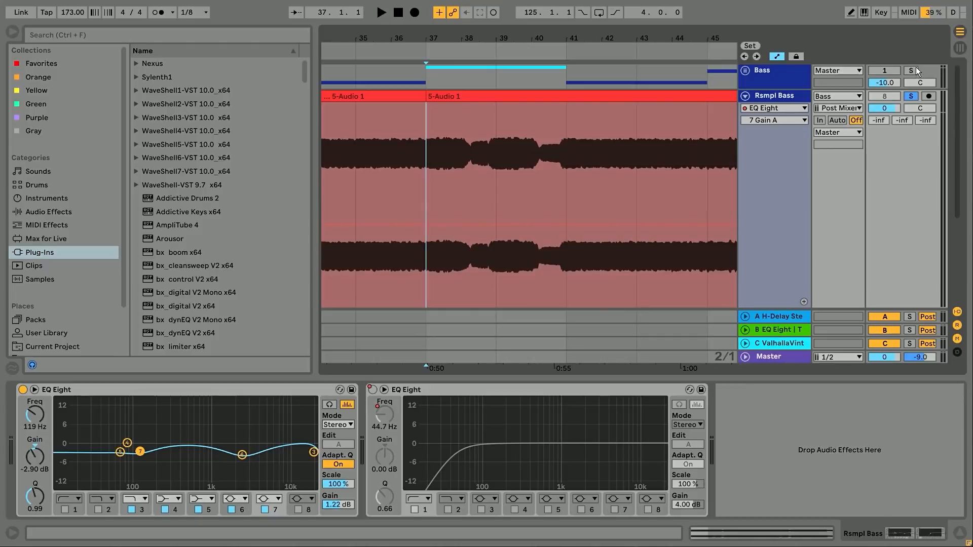
key("space")
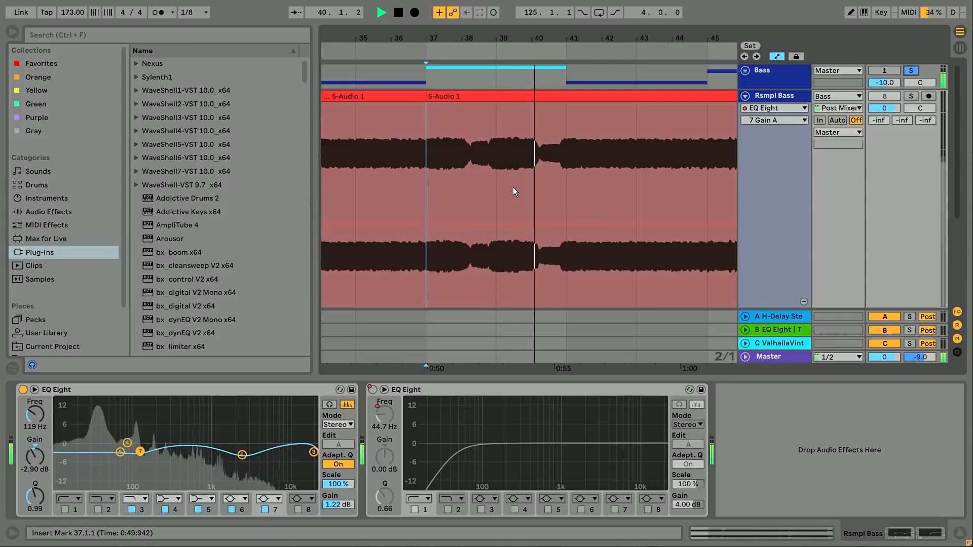
key("space")
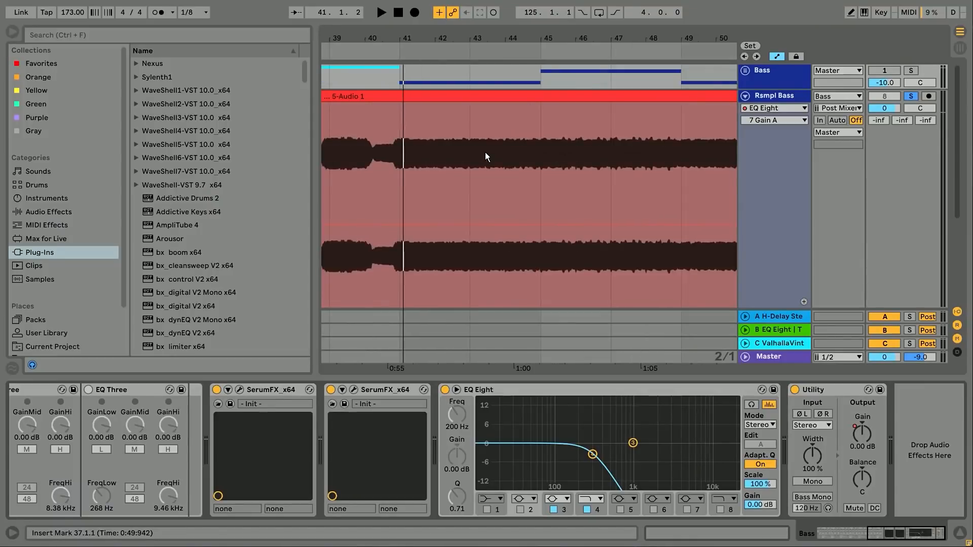
Compare Rsmpl Bass with the Bass track by playing each one soloed from bar 45.
scroll(489, 183, "right", 2)
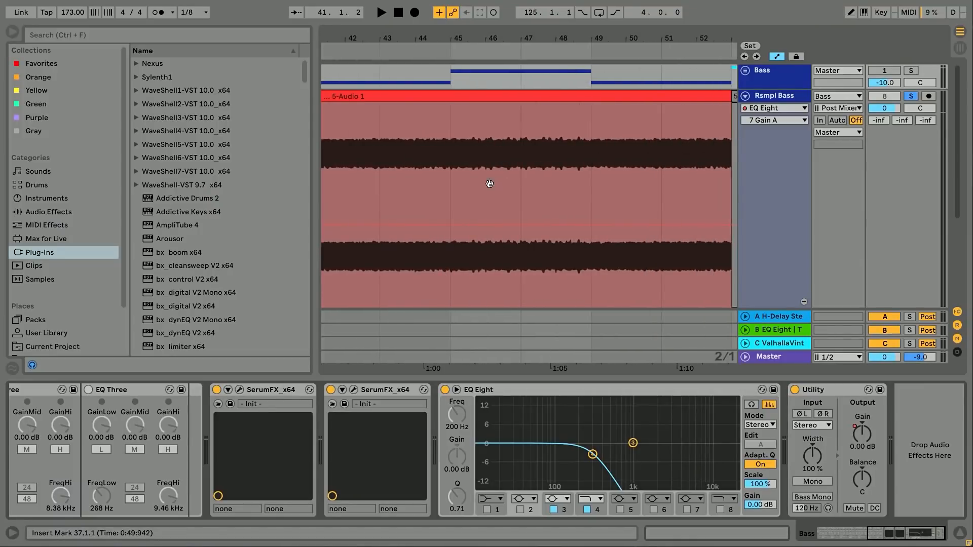
left_click(448, 174)
key("space")
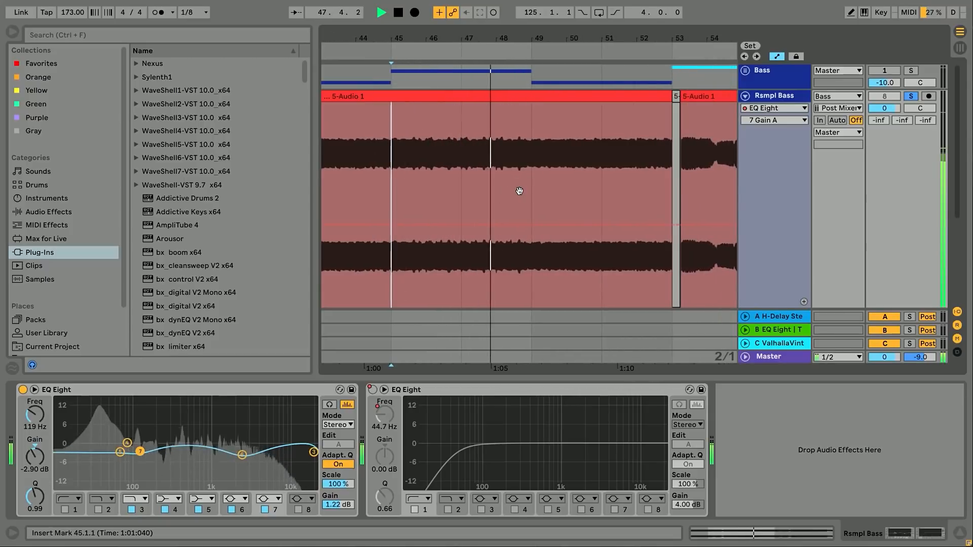
key("space")
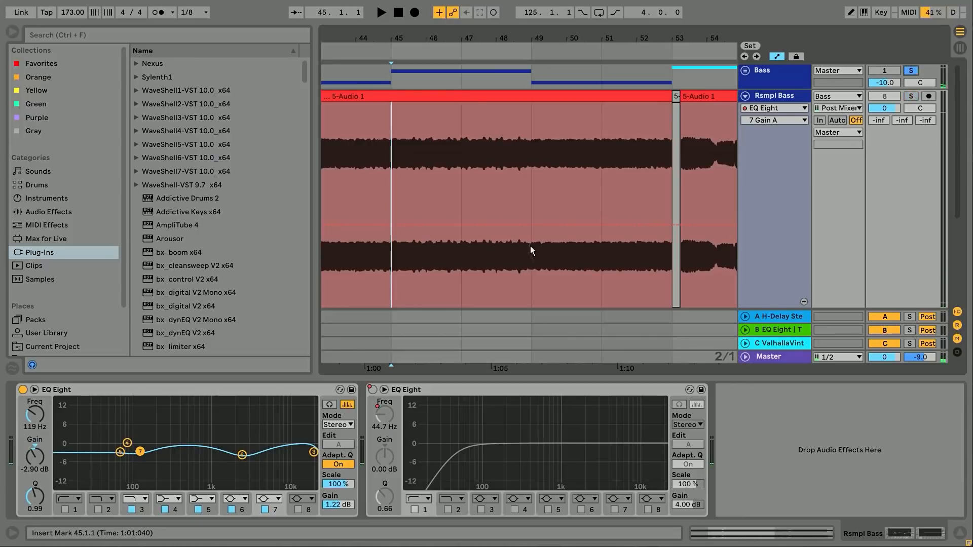
key("space")
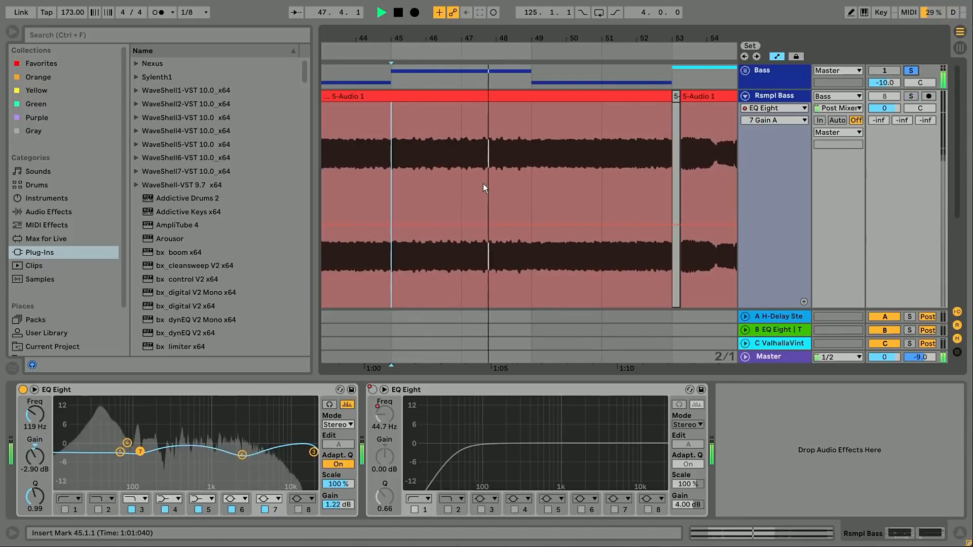
key("space")
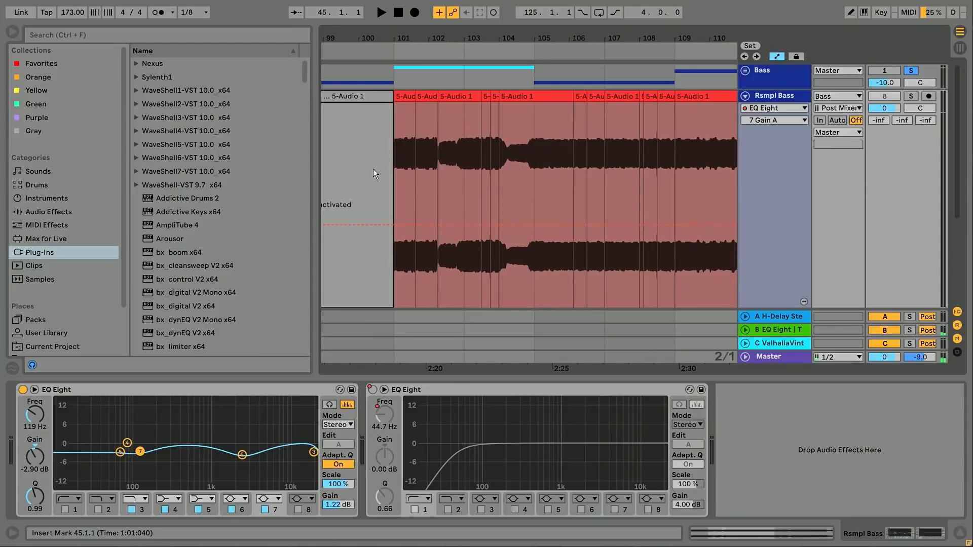
Solo the Rsmpl Bass track and play its chopped clips from bar 101.
left_click_drag(373, 169, 411, 168)
left_click(432, 167)
key("s")
key("space")
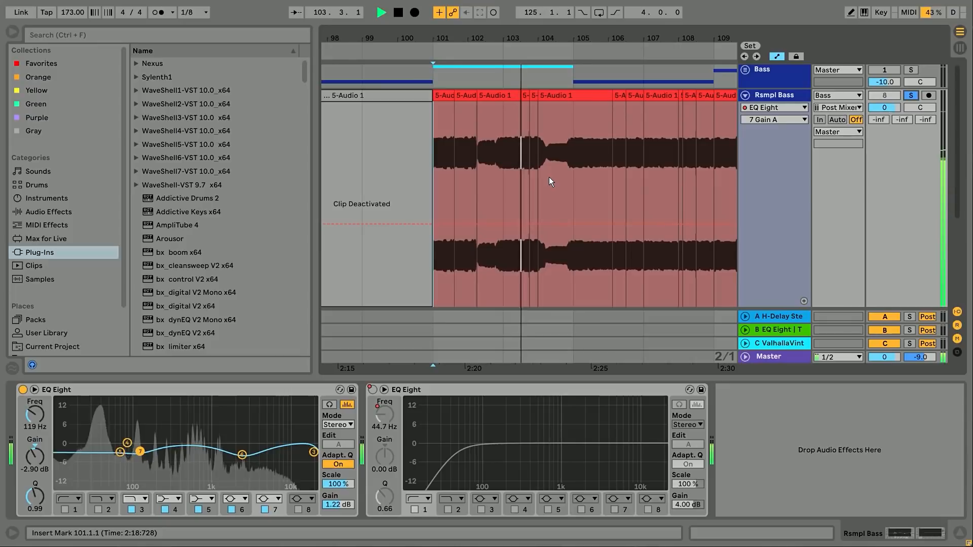
left_click_drag(658, 216, 471, 217)
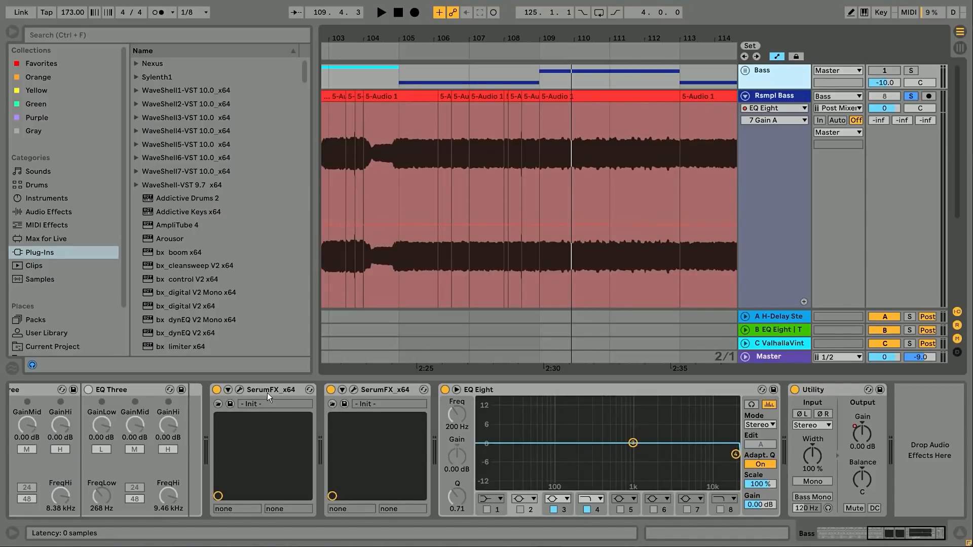
Open the first SerumFX device on the Bass track, examine its filter and distortion effects, and close it.
left_click(245, 390)
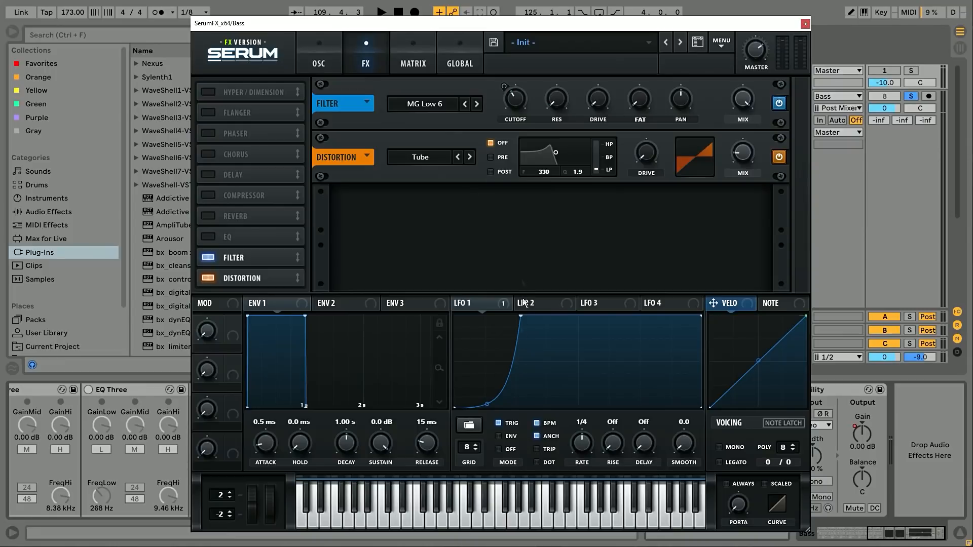
left_click(805, 24)
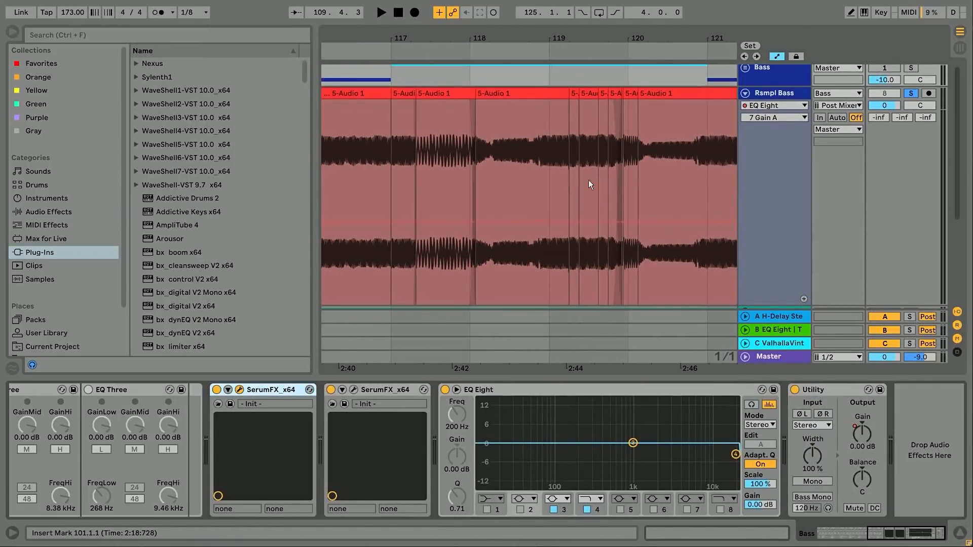
Compare the Bass and Rsmpl Bass tracks by playing each one soloed from bar 117.
left_click_drag(596, 181, 572, 184)
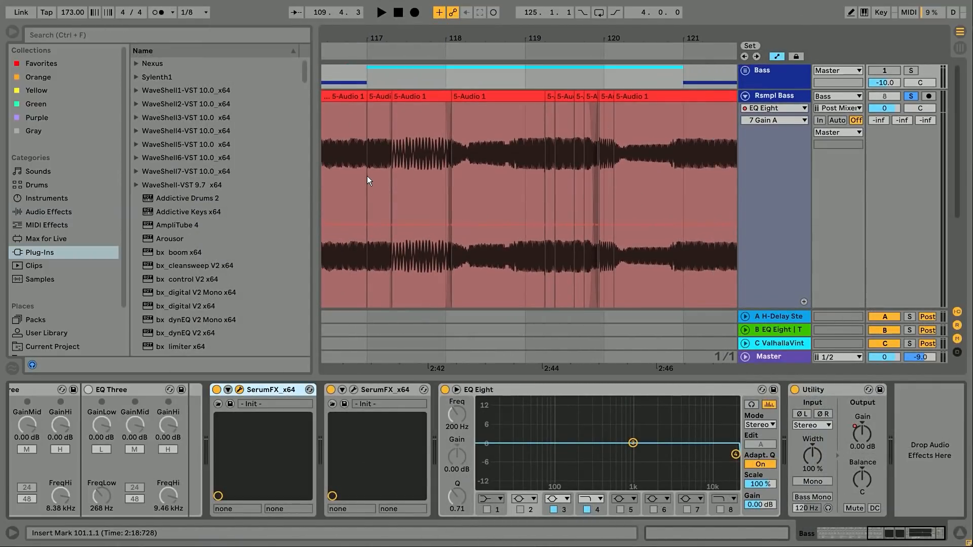
left_click(910, 70)
left_click(372, 230)
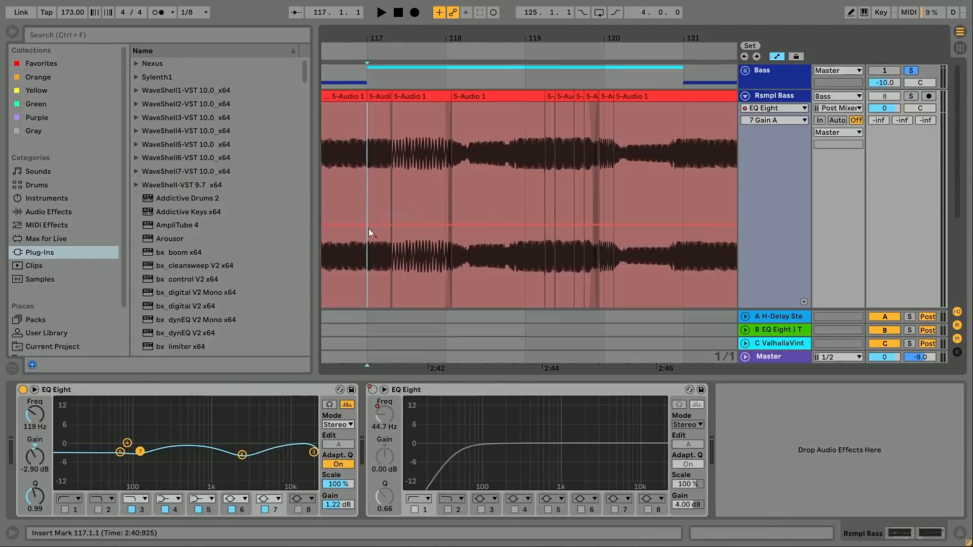
key("space")
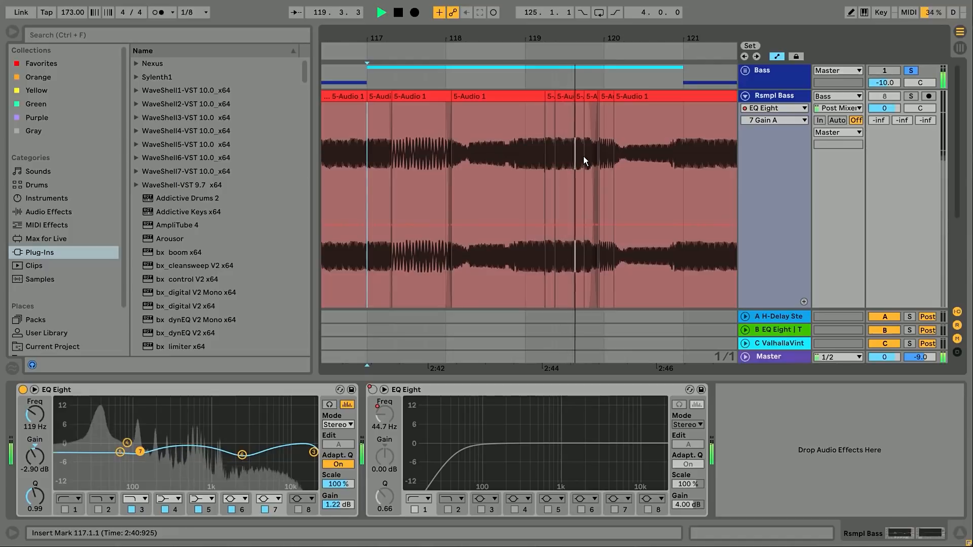
key("space")
left_click(910, 96)
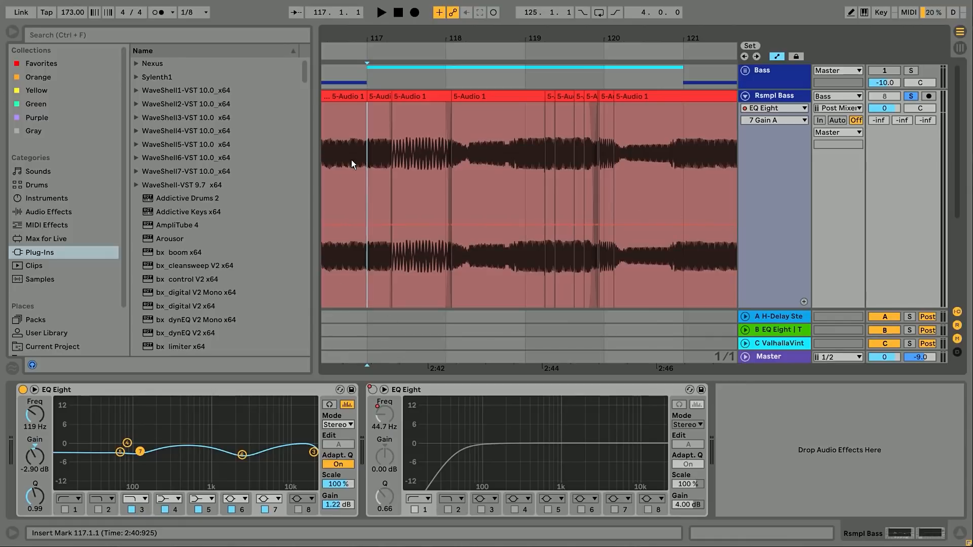
key("space")
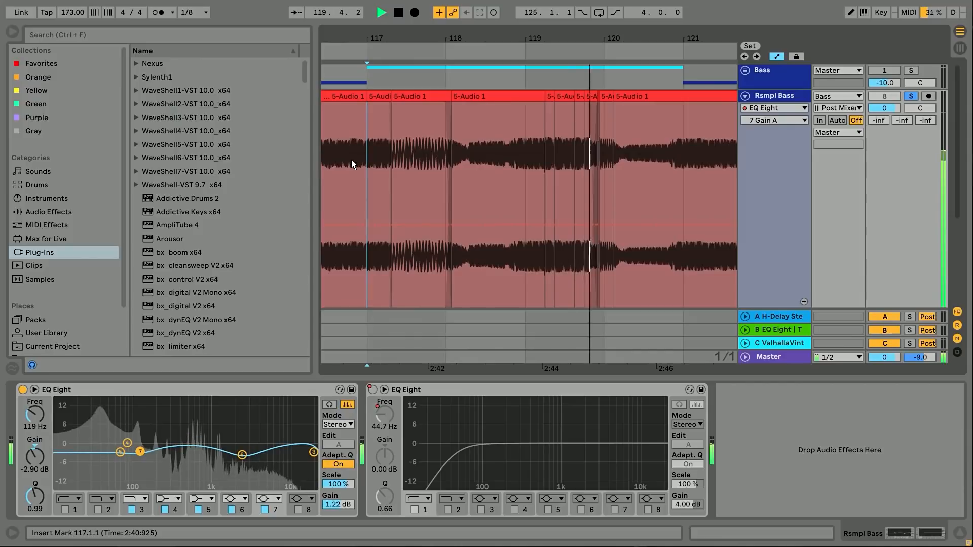
key("space")
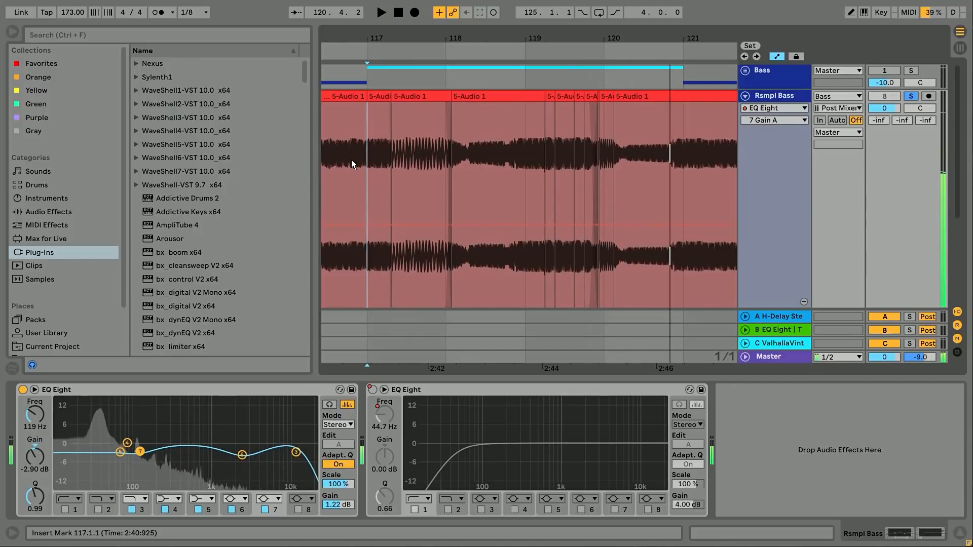
Try Beats Preserve values of 1/16 and 1/2 on the second Rsmpl Bass clip after bar 117, and restore 1/4.
double_click(412, 109)
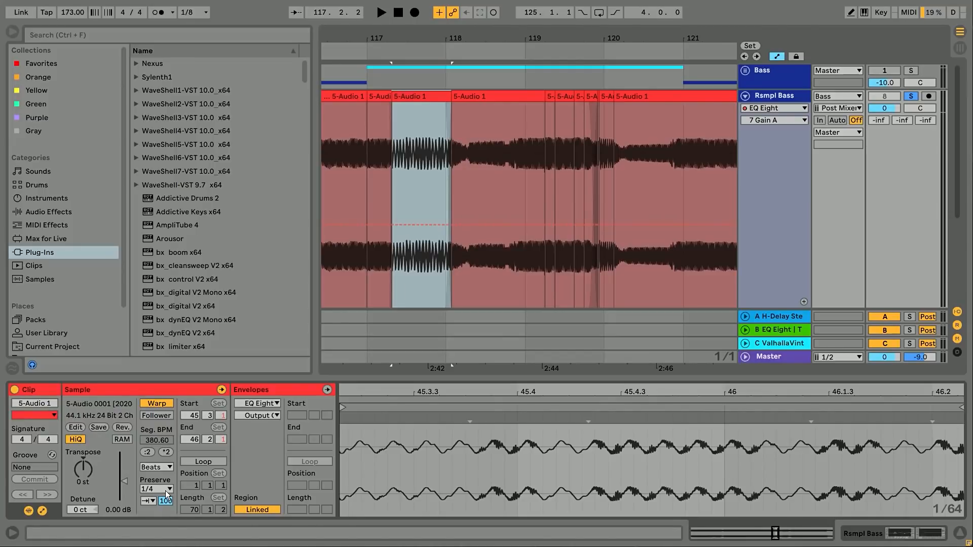
scroll(548, 452, "down", 3)
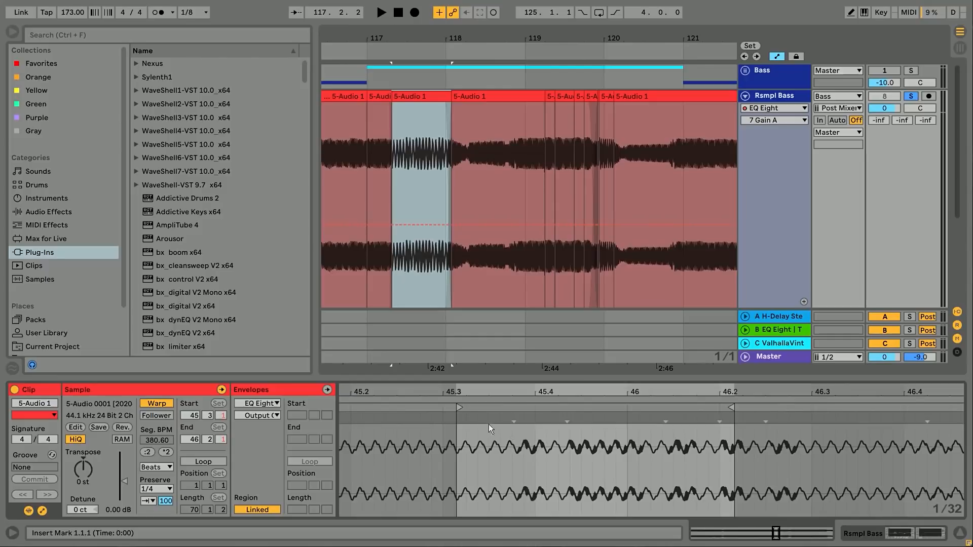
left_click(171, 489)
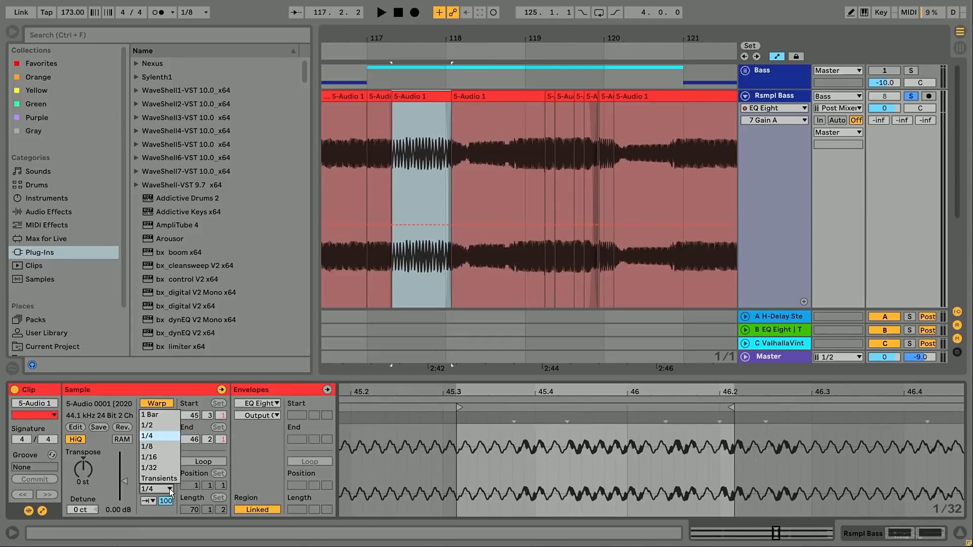
left_click(161, 459)
left_click(158, 489)
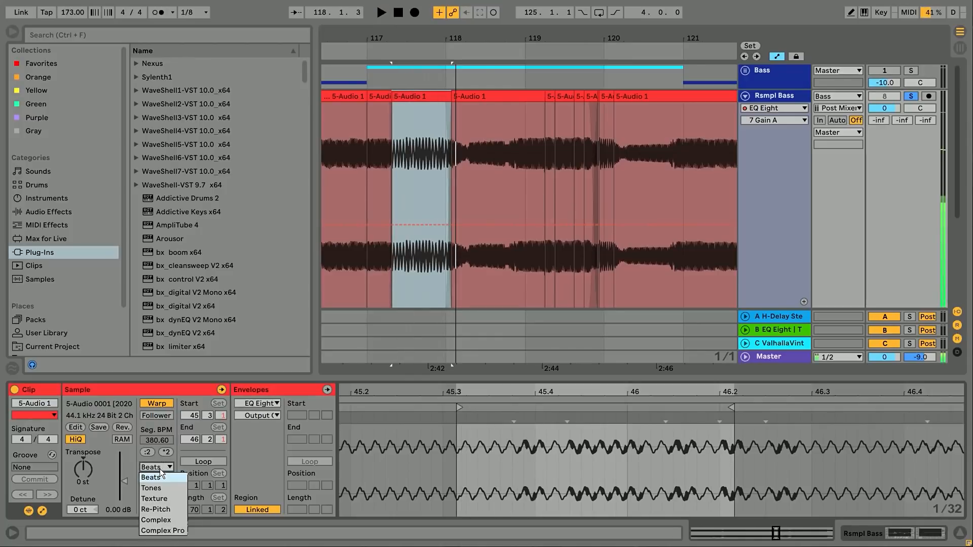
left_click(160, 428)
key("space")
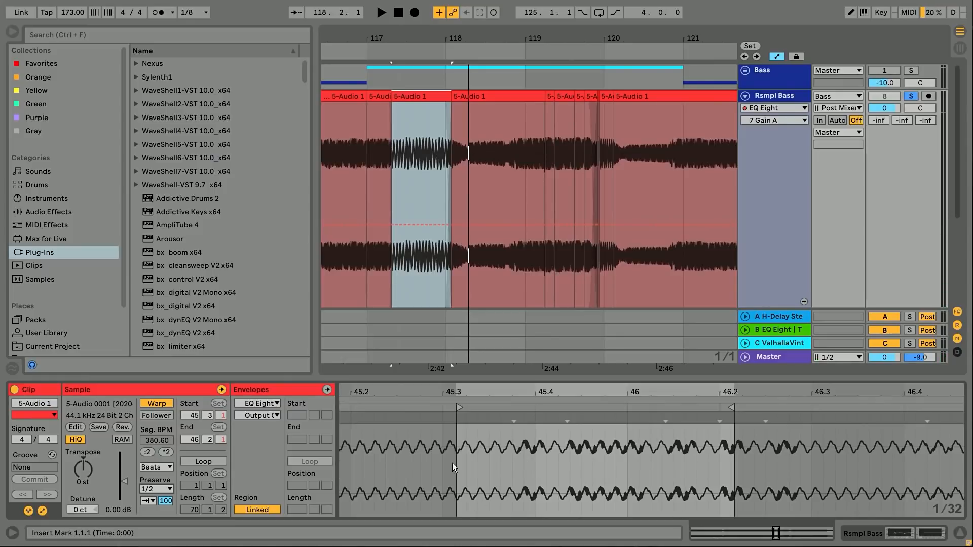
left_click(161, 489)
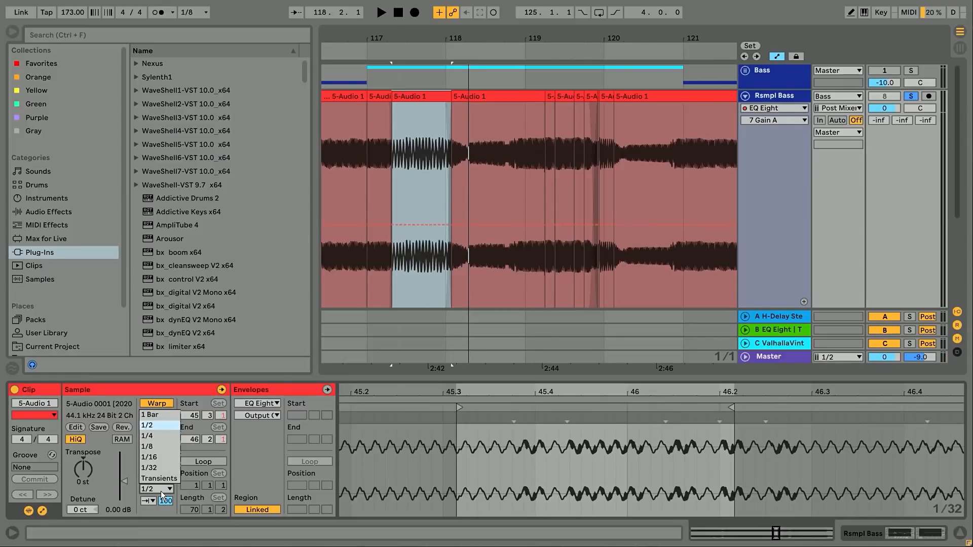
left_click(160, 436)
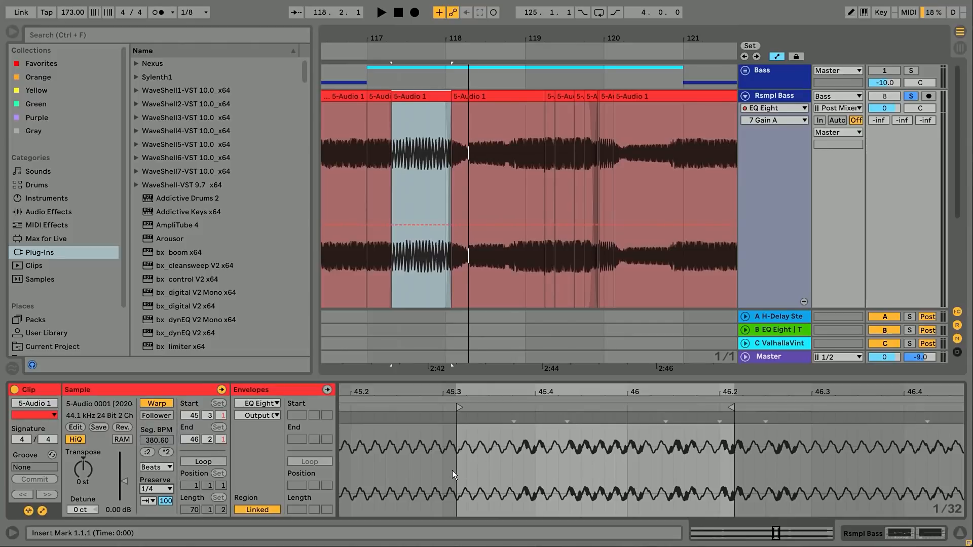
Replay the soloed Rsmpl Bass track from bar 117 to hear the edited clips.
left_click(388, 177)
key("space")
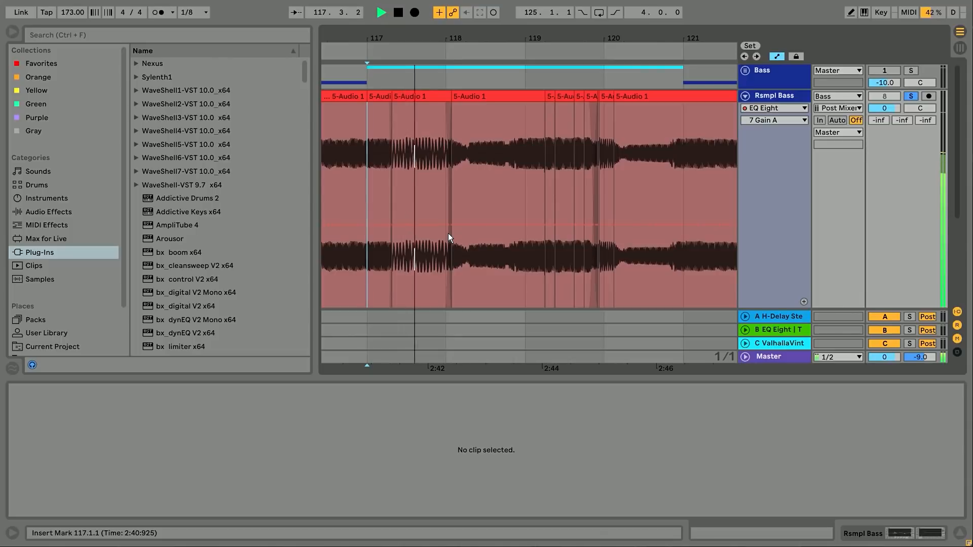
key("space")
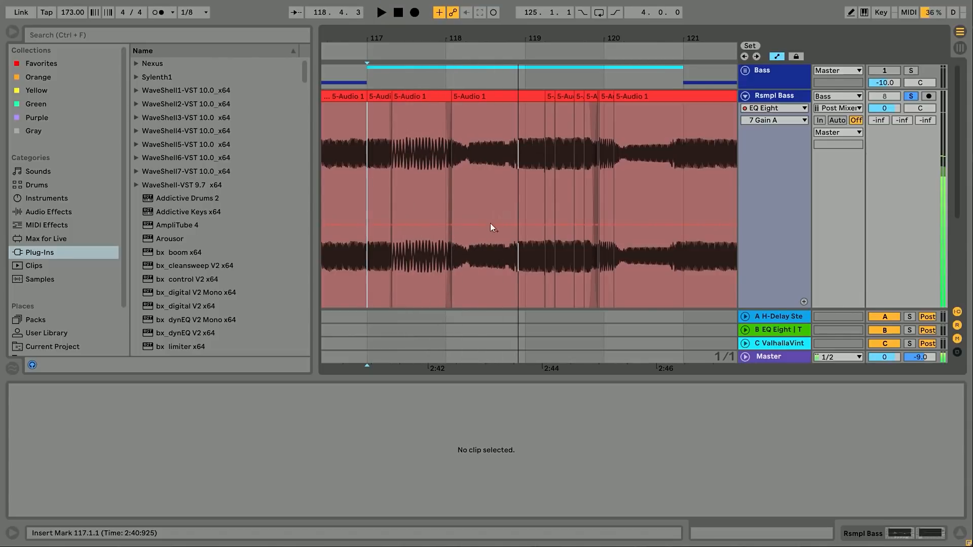
Show the Drums group's device chain and open its TR5 EQ-81, placing the plugin window clear of the upper tracks.
scroll(501, 189, "down", 5)
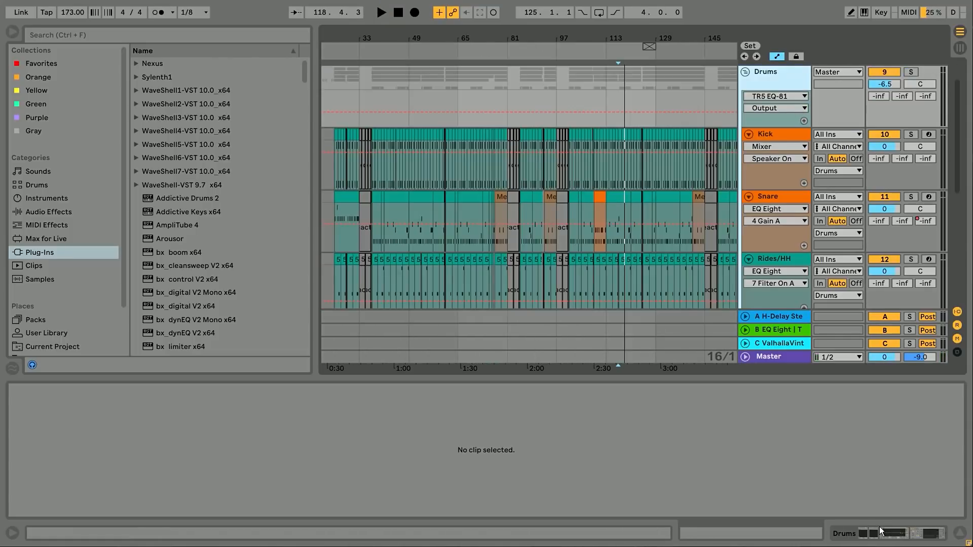
left_click(882, 533)
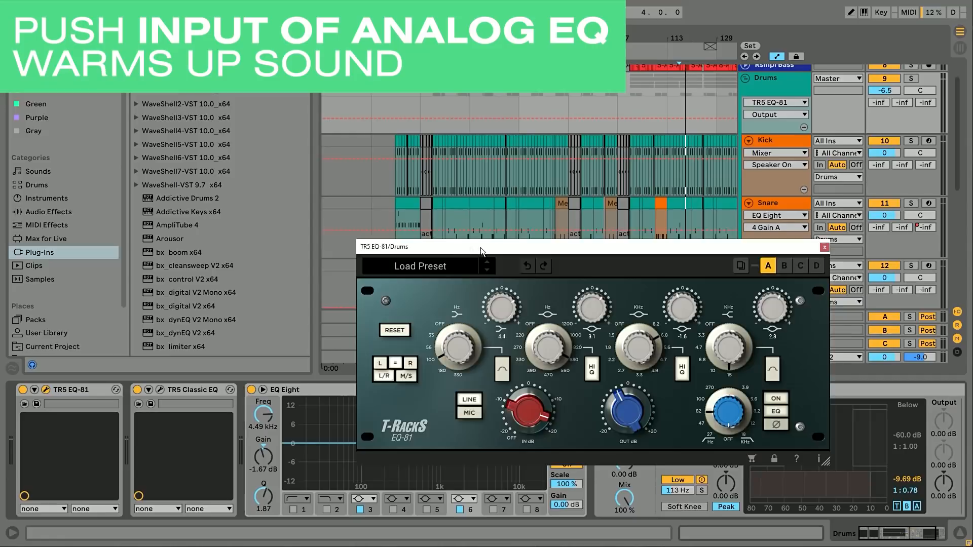
left_click_drag(481, 251, 440, 251)
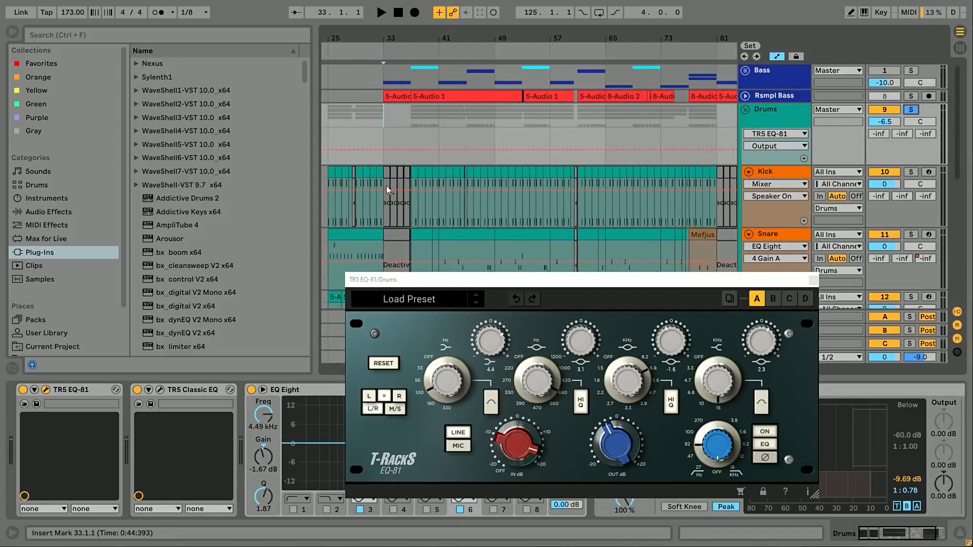
Play the soloed Drums group from bar 41 and compare its sound with TR5 EQ-81 bypassed and re-enabled.
left_click(449, 211)
key("space")
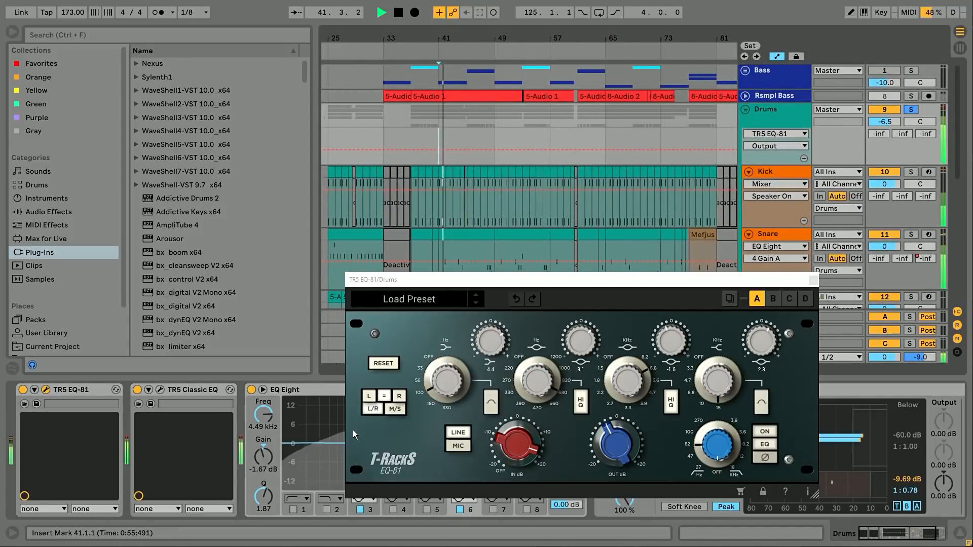
left_click(22, 391)
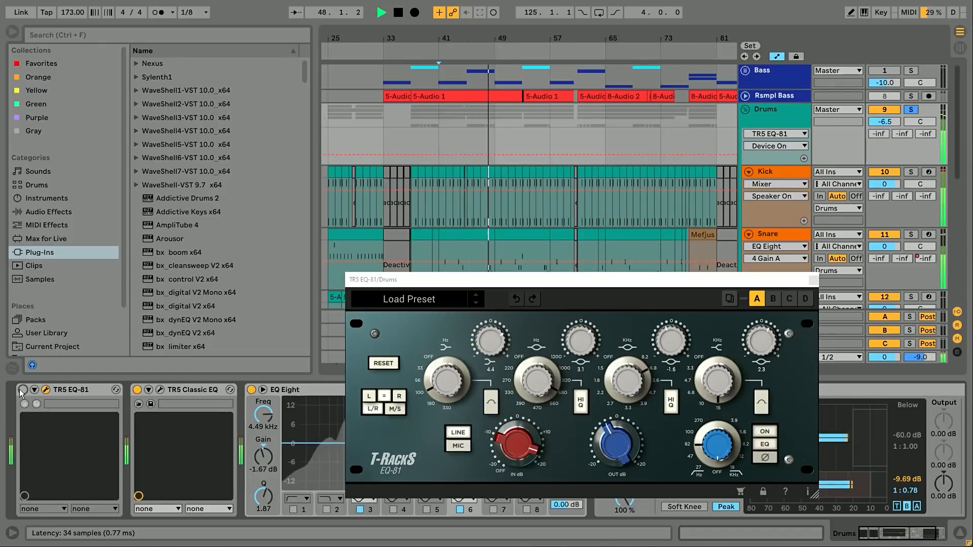
left_click(22, 390)
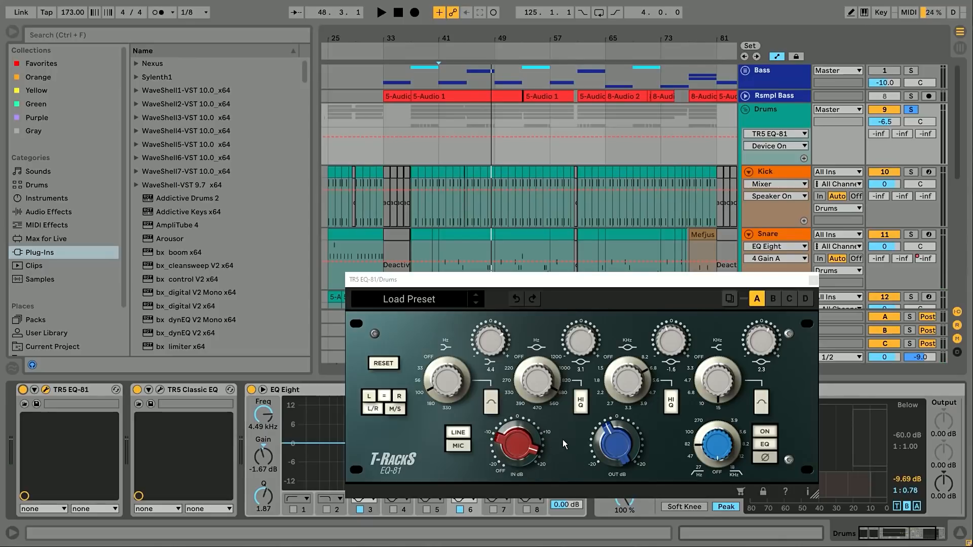
Open the Drums group's TR5 Classic EQ to examine its settings, and close the plugin window.
left_click(161, 390)
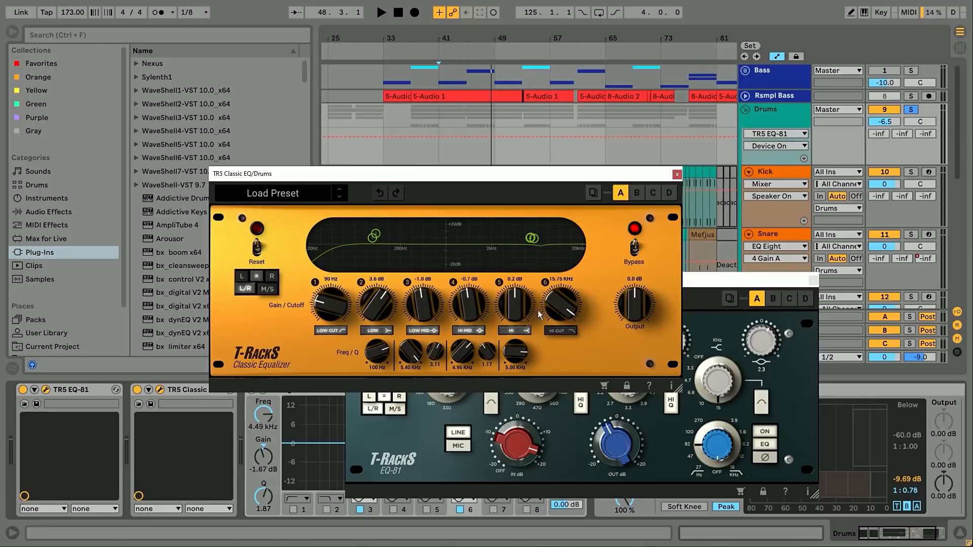
key("ctrl+alt+p")
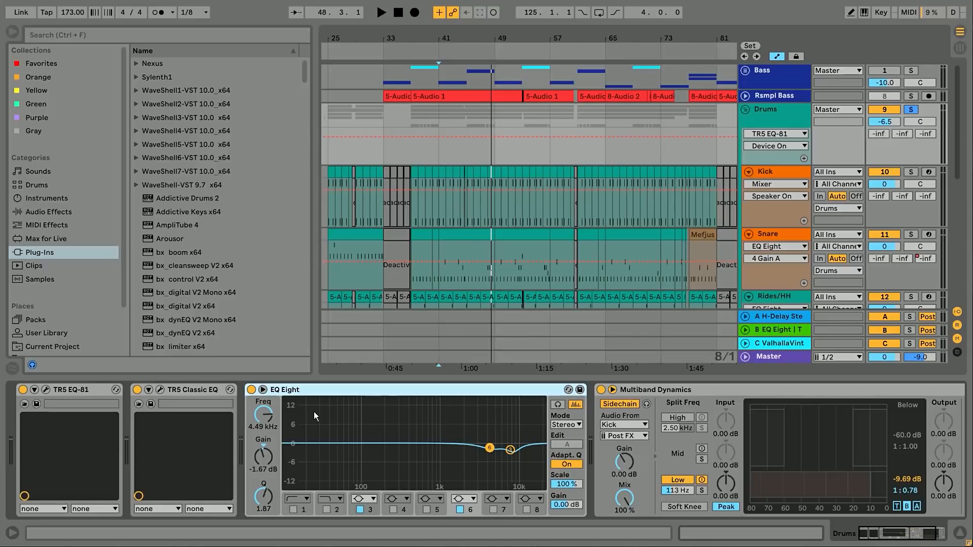
key("ctrl+alt+p")
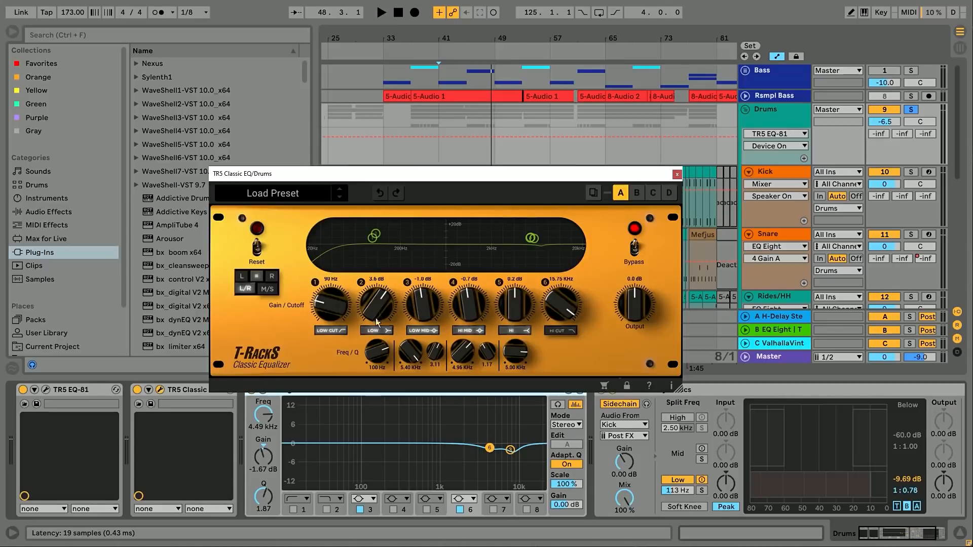
left_click(677, 174)
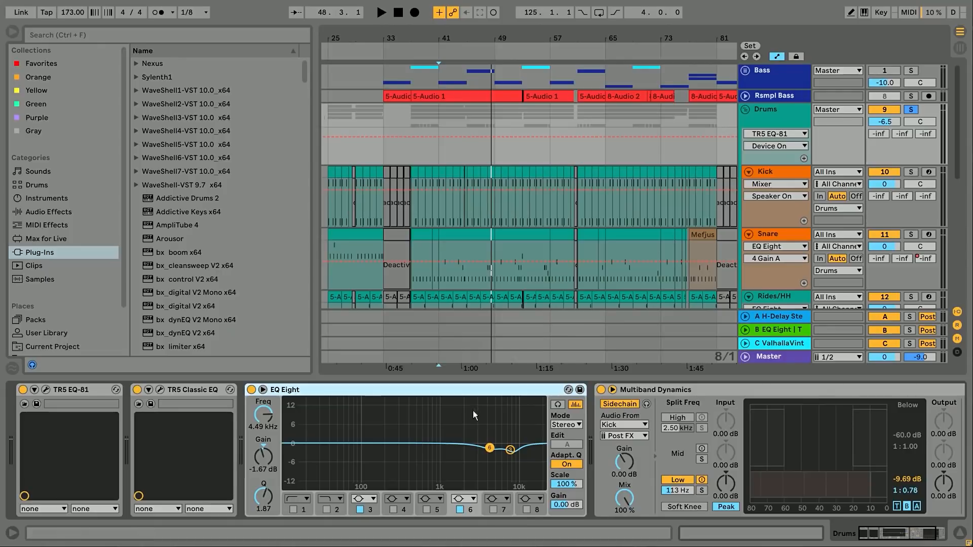
Compare the Drums group from bar 41 with Multiband Dynamics active and bypassed, leaving the device switched on.
left_click(640, 390)
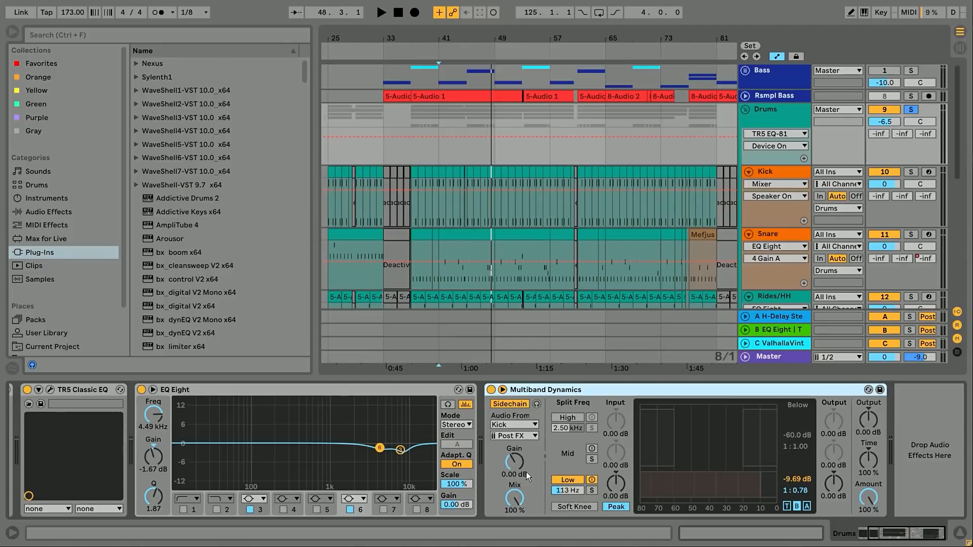
scroll(439, 244, "up", 5)
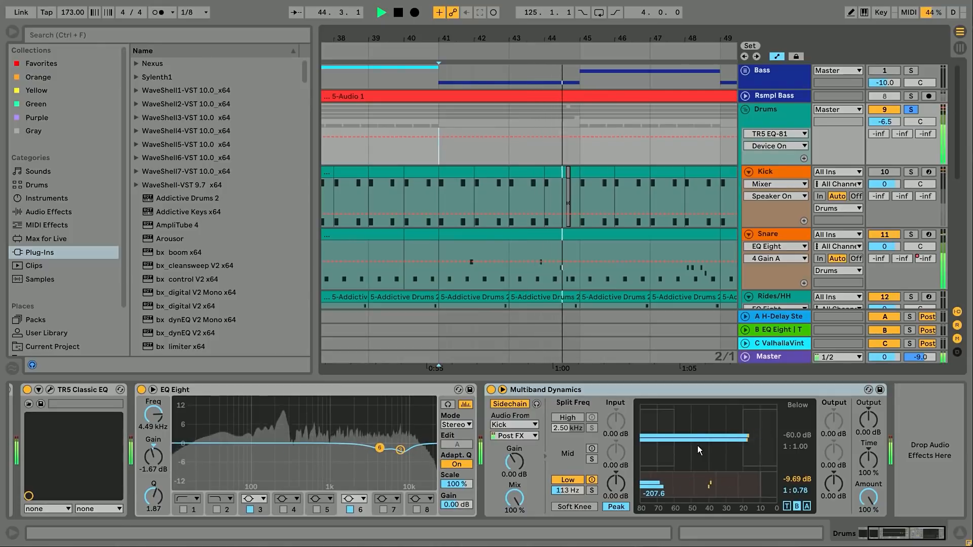
key("space")
left_click(491, 389)
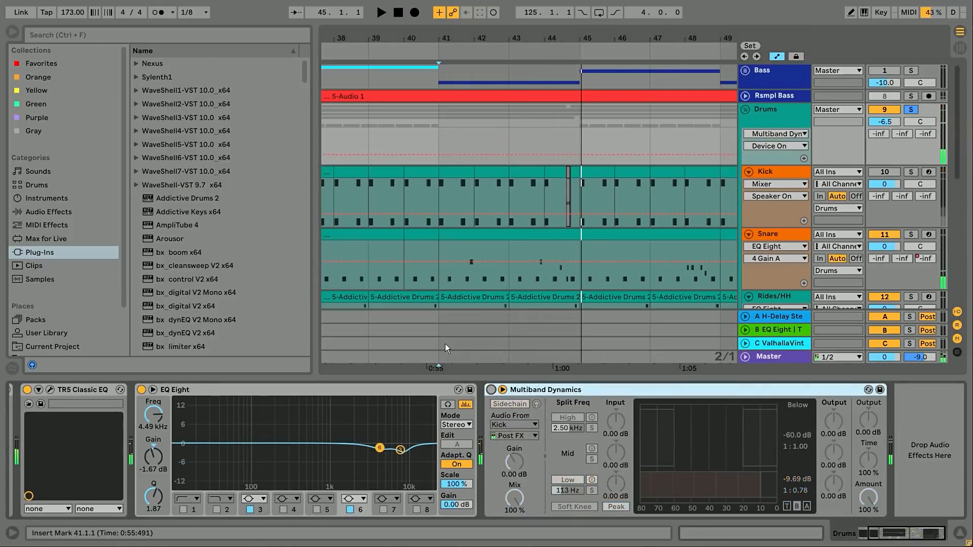
key("space")
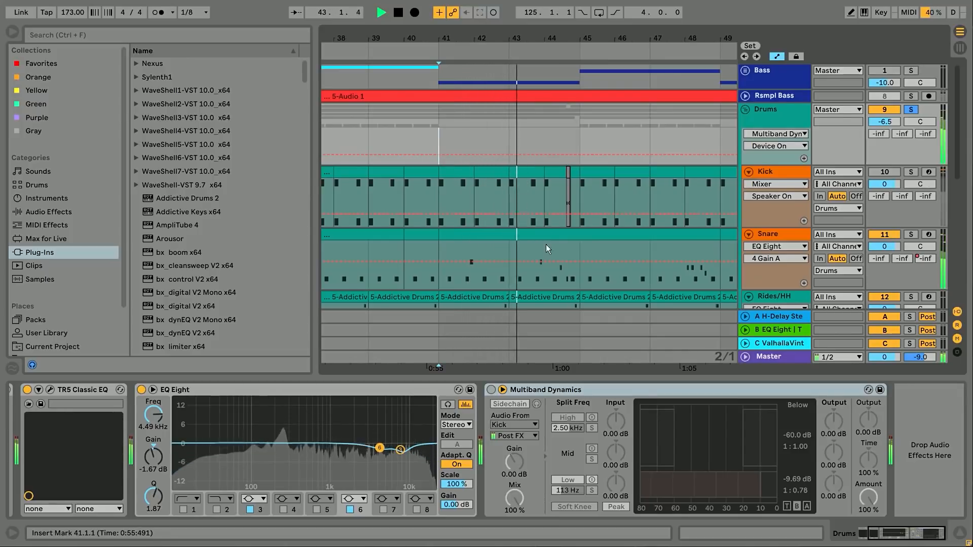
key("space")
left_click(490, 389)
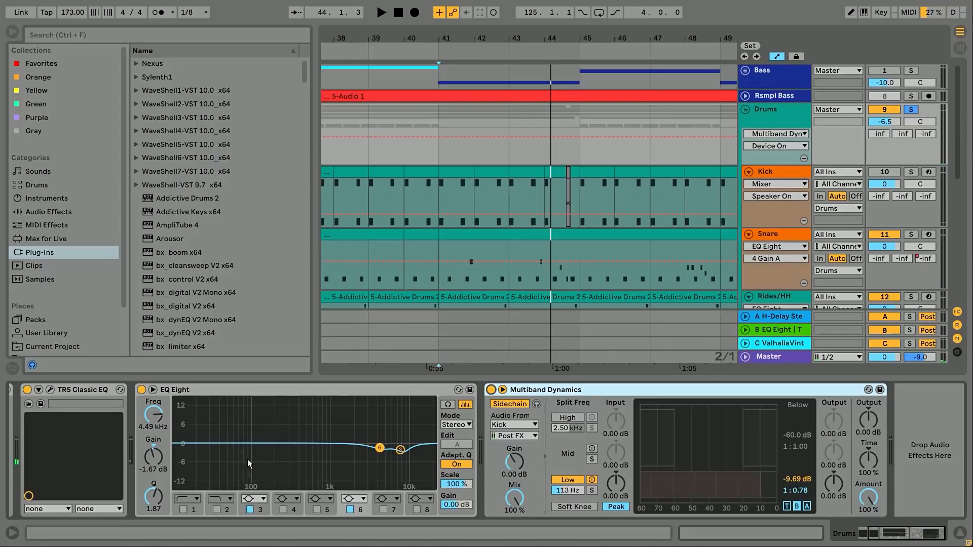
key("space")
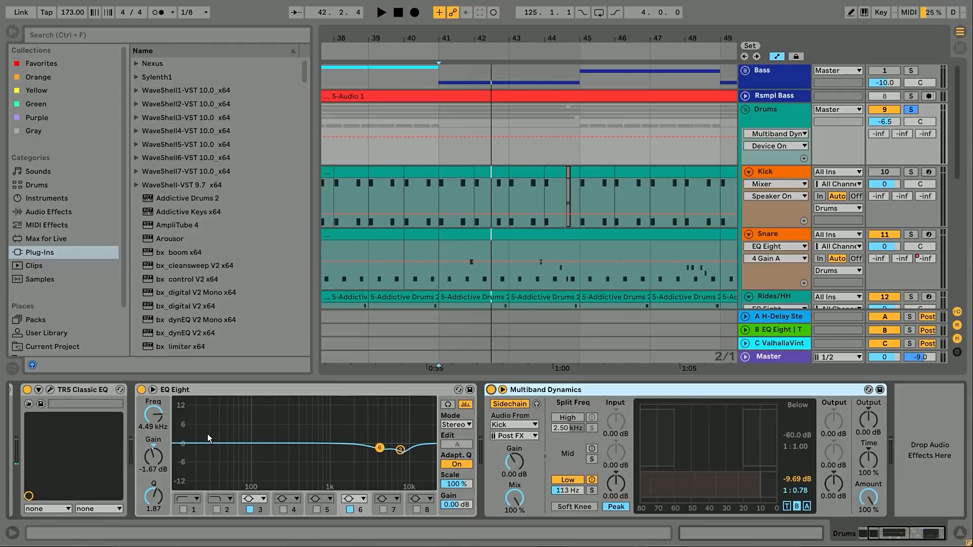
Show the Kick track's device chain, solo the track and play it from bar 39.
left_click(782, 173)
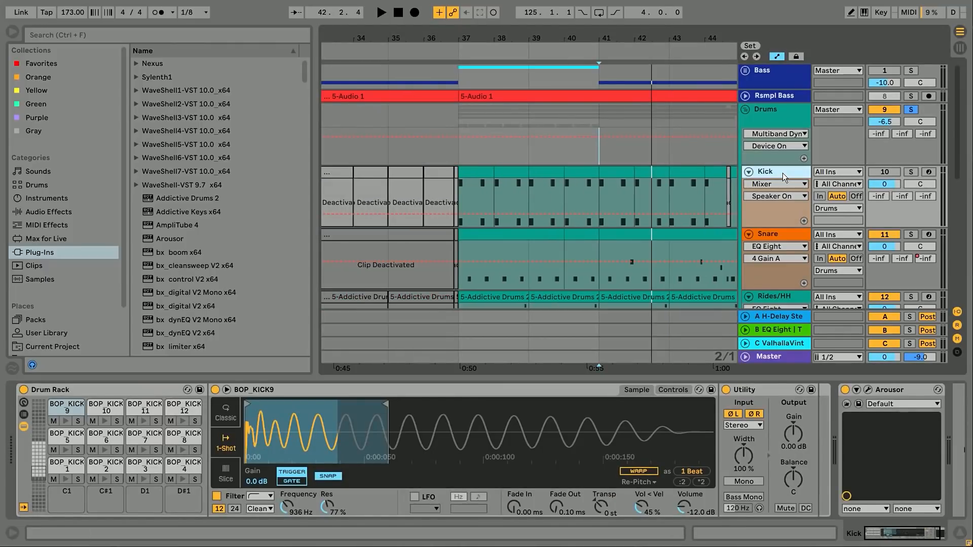
scroll(589, 233, "right", 3)
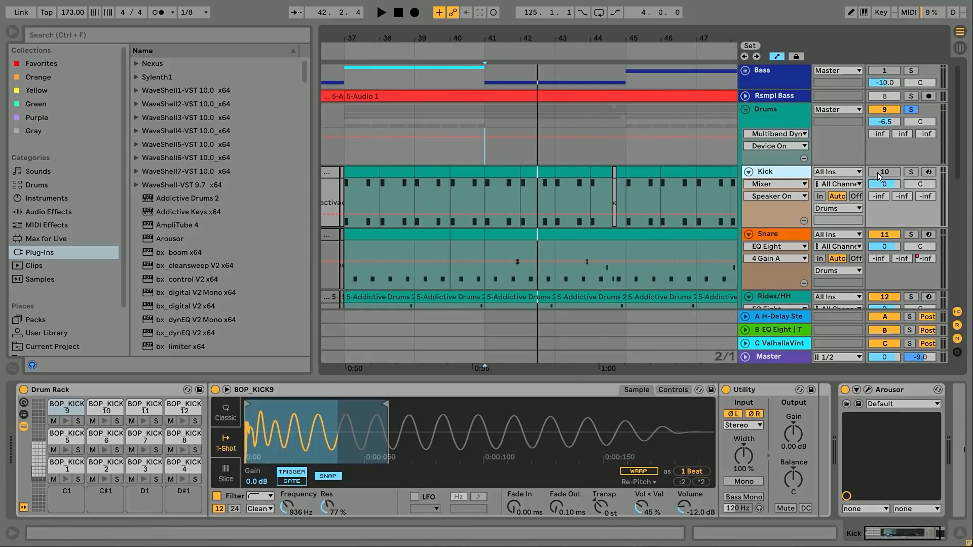
left_click(910, 172)
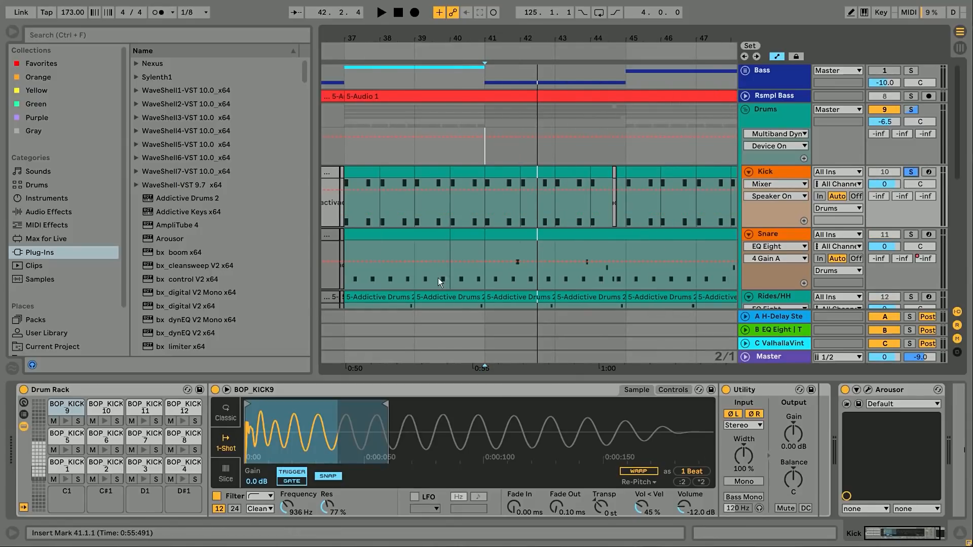
left_click(449, 209)
key("space")
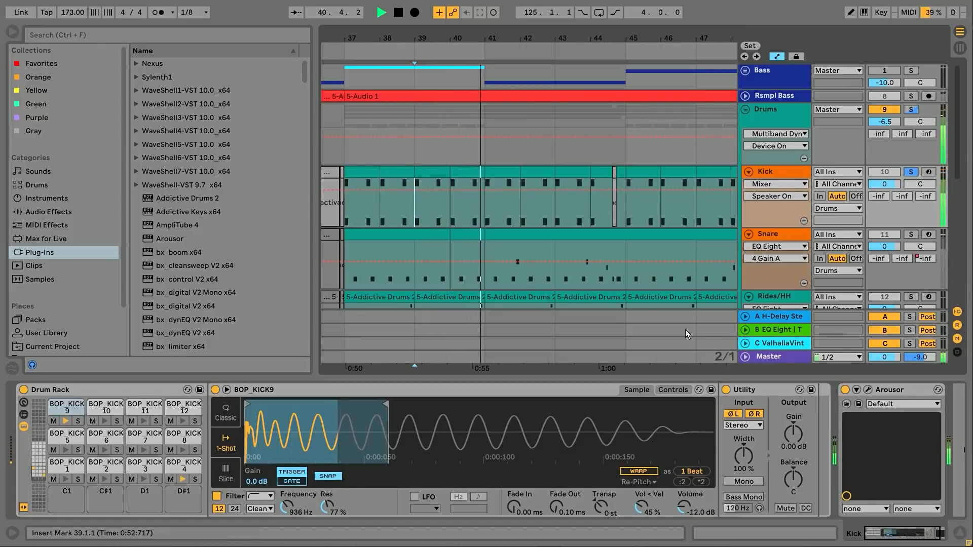
key("space")
Open the Kick track's Arousor plugin and place its window clear of the kick clips.
scroll(915, 501, "down", 2)
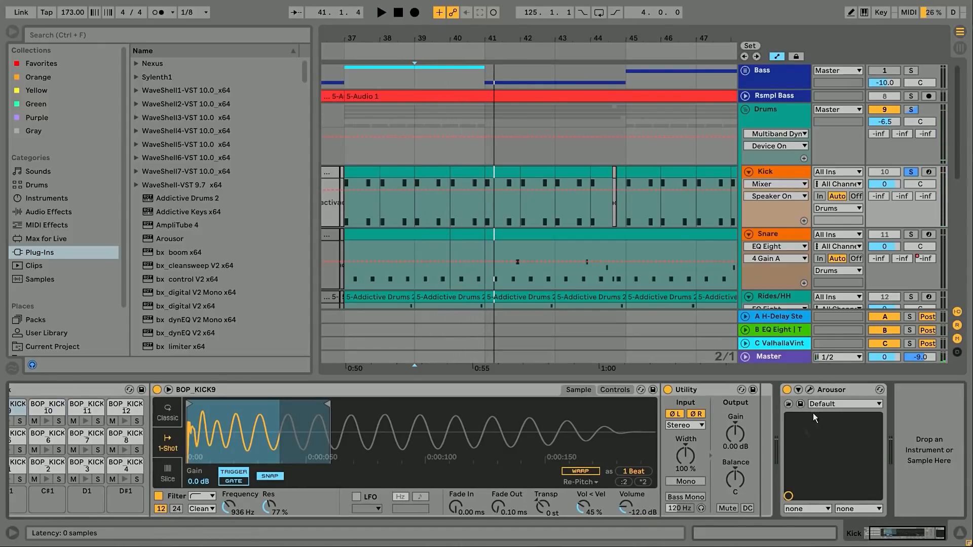
left_click(809, 389)
left_click_drag(468, 176, 711, 216)
left_click_drag(640, 214, 678, 252)
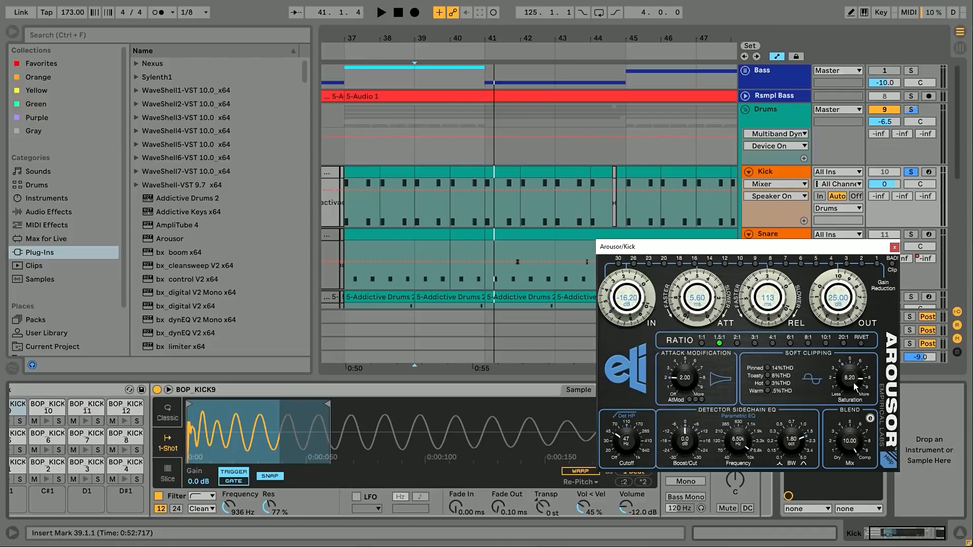
Replay the soloed kick from bar 39, comparing it with Arousor bypassed and re-enabled.
key("space")
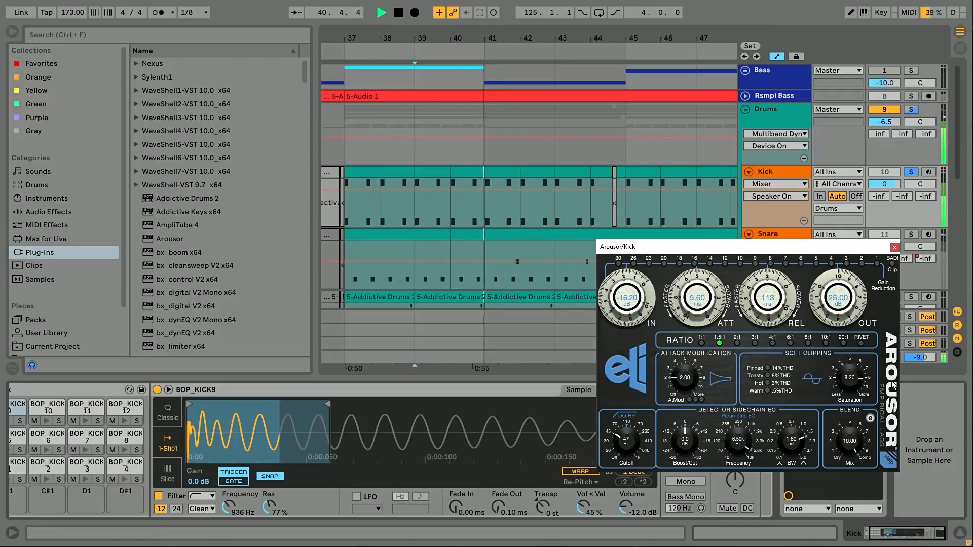
left_click(786, 390)
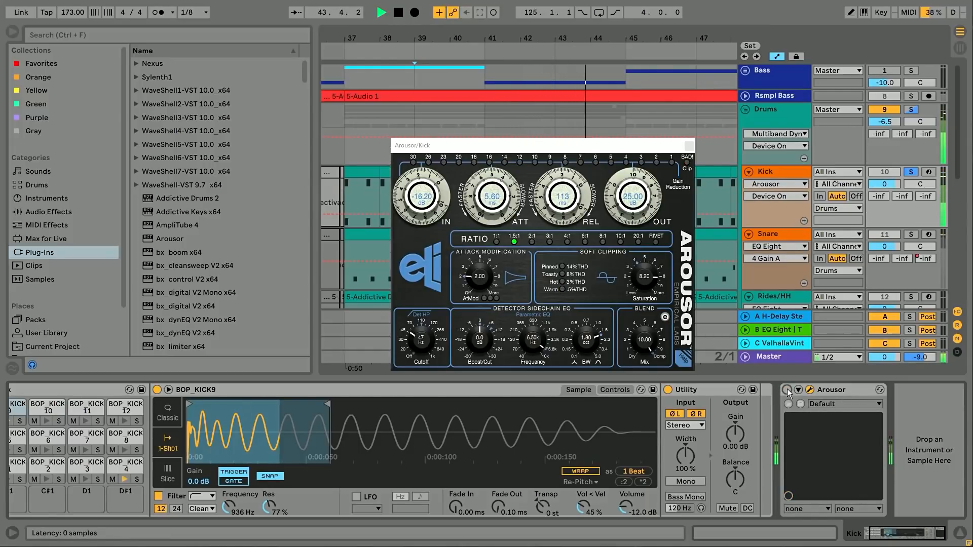
left_click(787, 390)
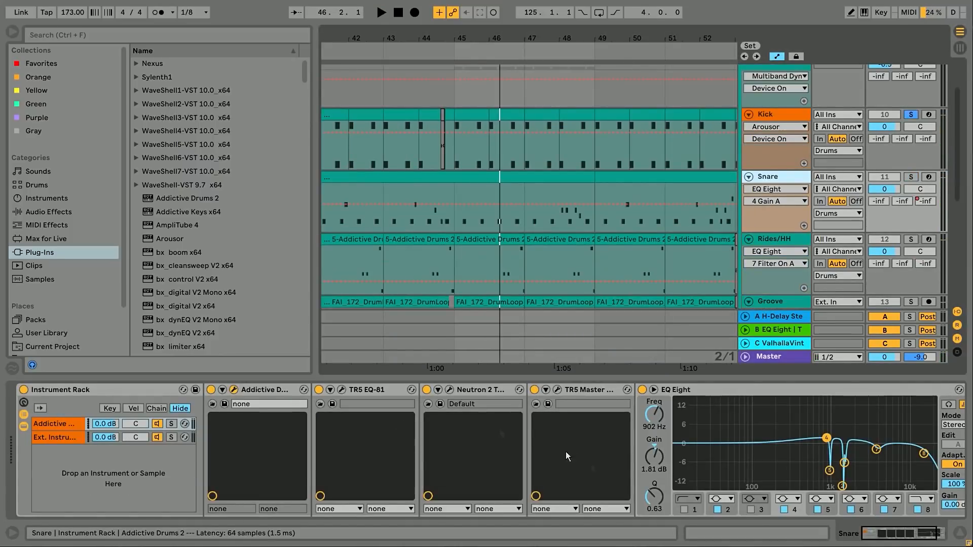
Play the soloed Snare track from bar 45 with its Addictive Drums 2 window positioned fully in view.
left_click_drag(401, 395, 534, 201)
left_click_drag(534, 201, 670, 243)
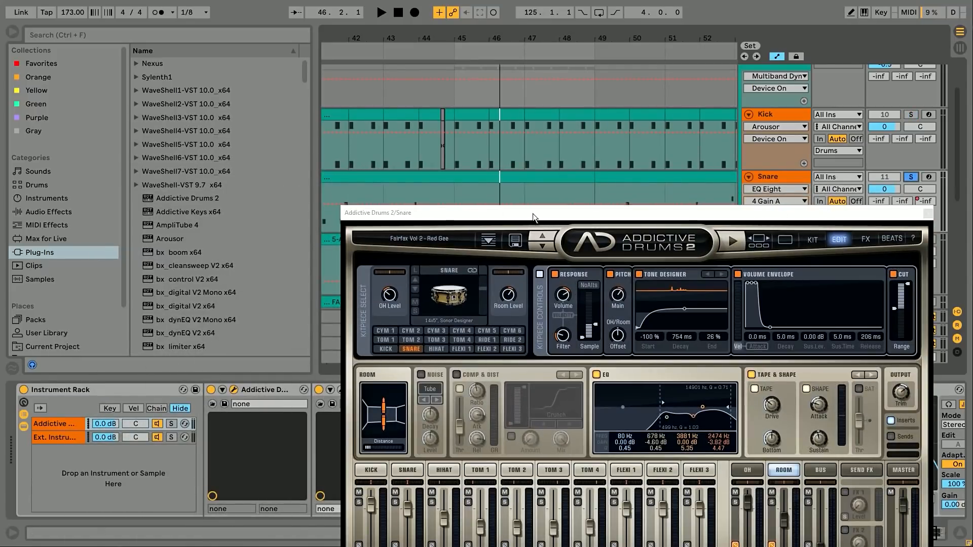
left_click(454, 205)
key("space")
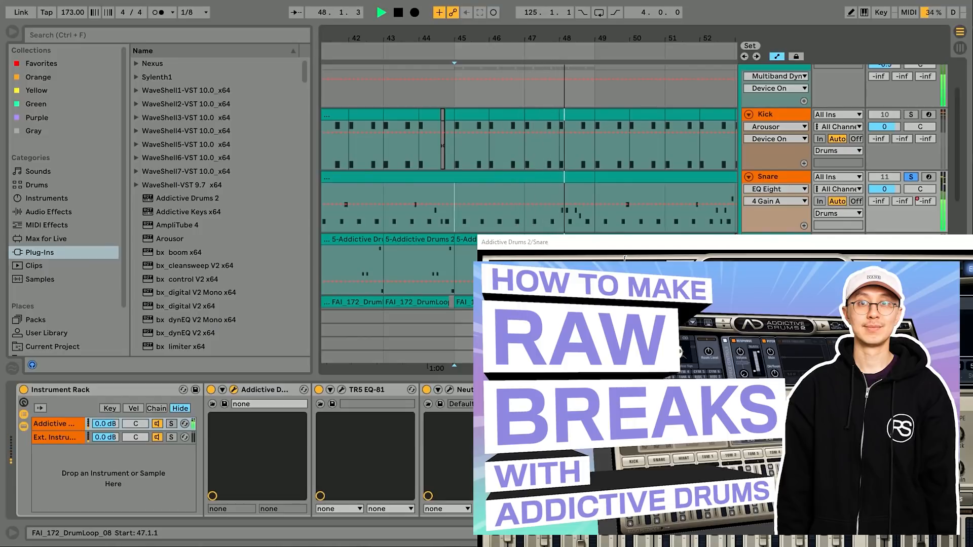
left_click_drag(625, 242, 414, 140)
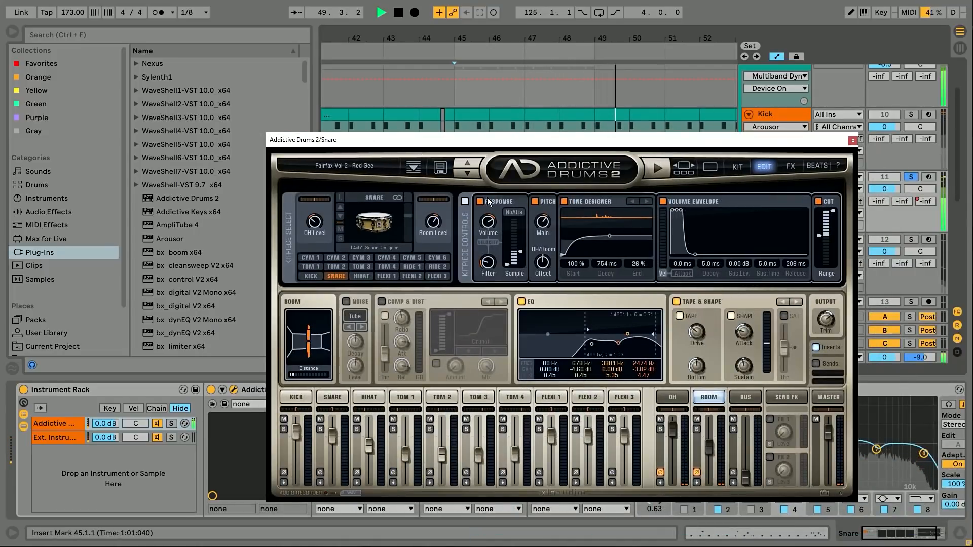
key("space")
Audition the Snare, OH and Room channels by soloing each in the Addictive Drums 2 mixer during playback, and clear the solos.
left_click(332, 396)
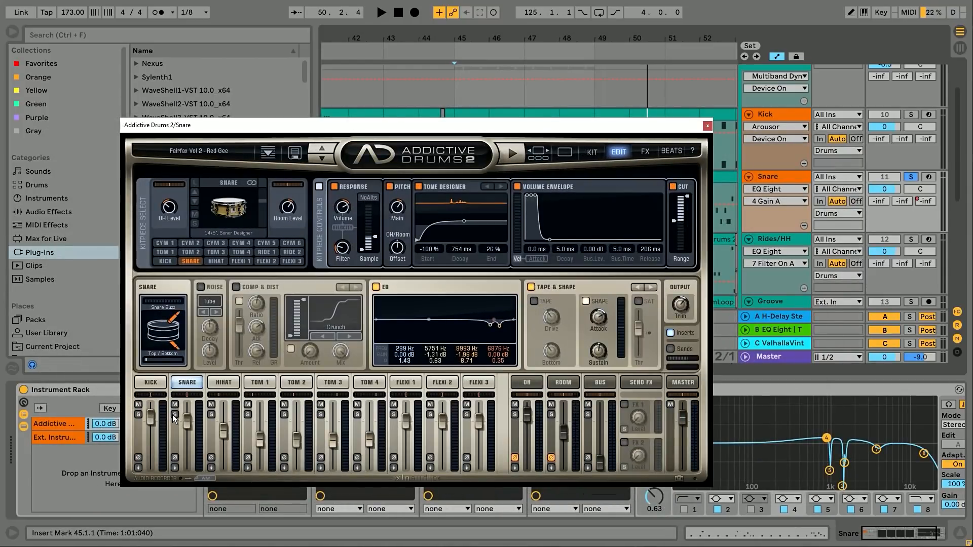
left_click(173, 415)
key("space")
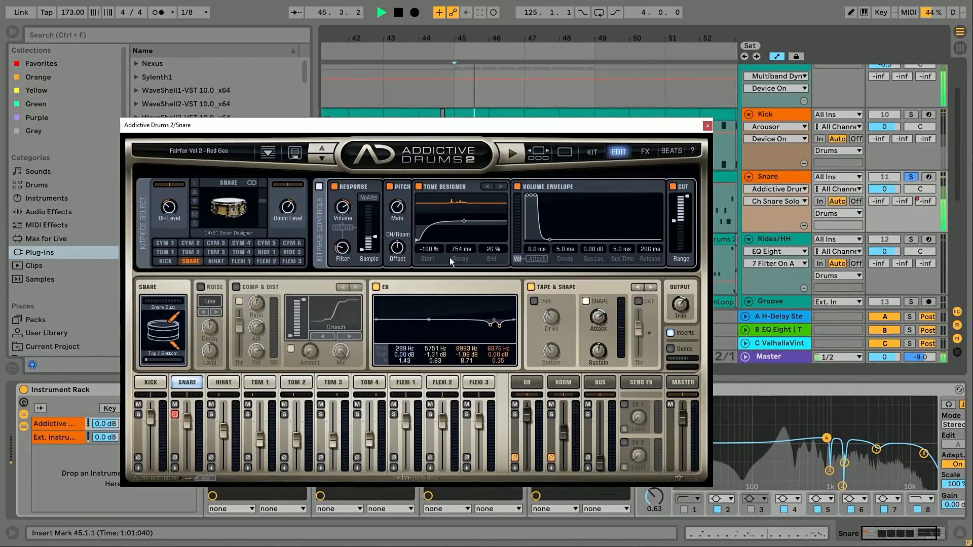
left_click(174, 415)
left_click(514, 414)
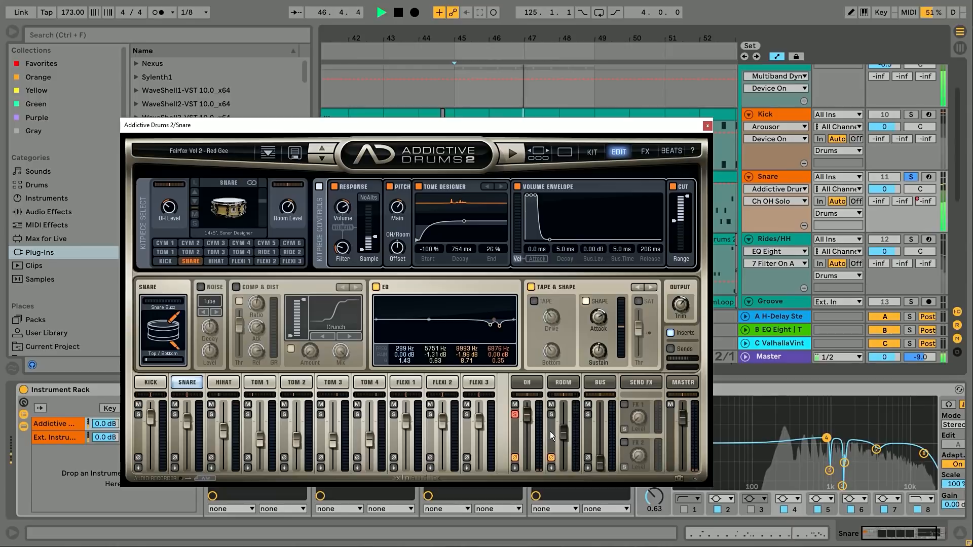
left_click(551, 415)
left_click(513, 415)
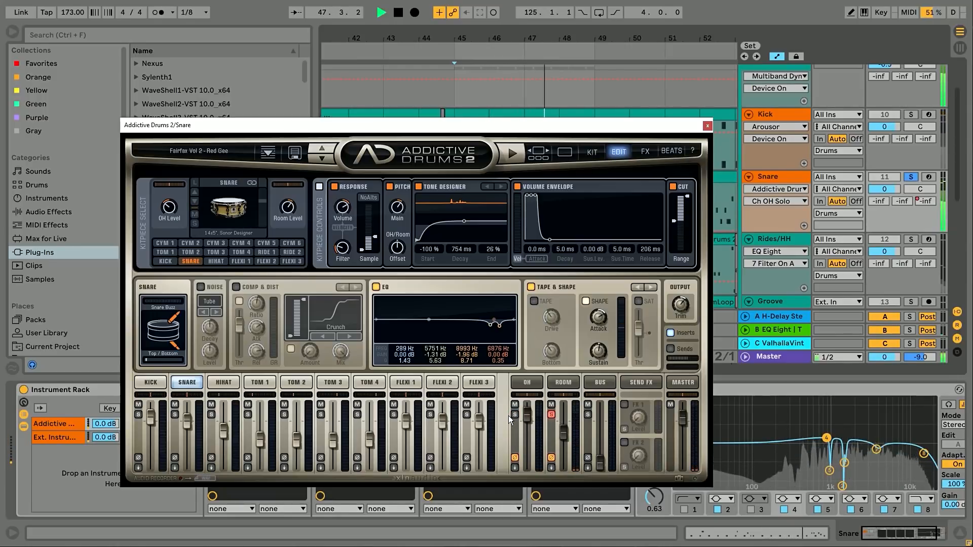
left_click(552, 415)
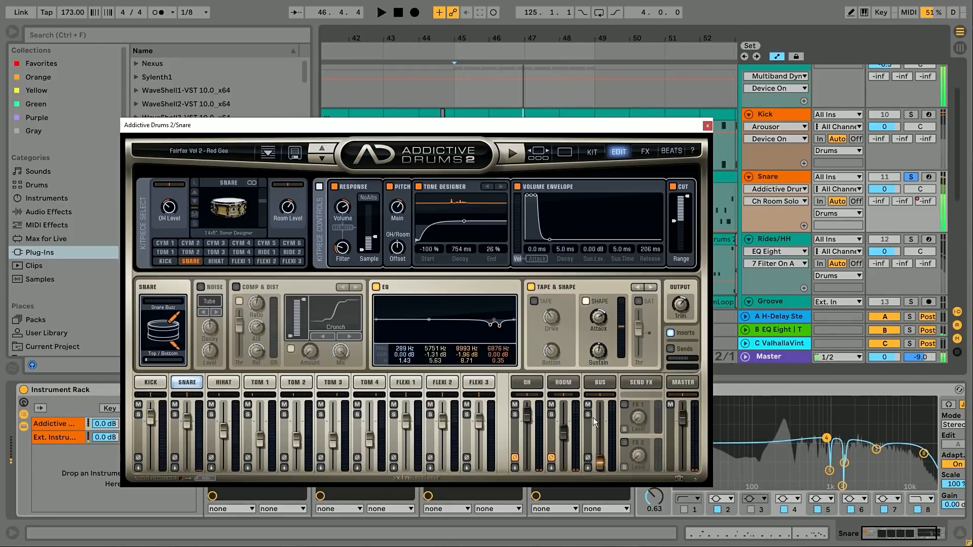
key("space")
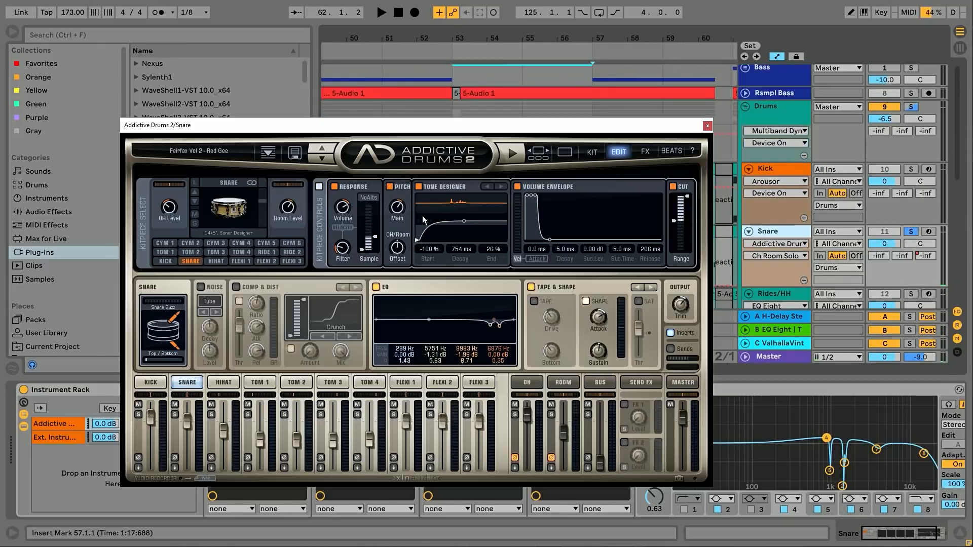
Play the soloed Rides/HH track from bar 46 and open its Addictive Drums 2 instrument.
left_click_drag(479, 125, 730, 187)
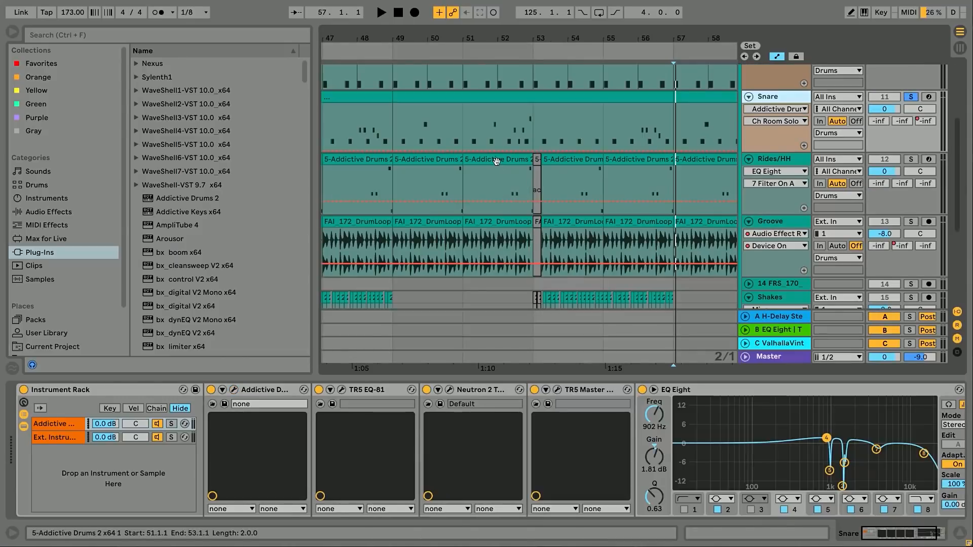
left_click(622, 154)
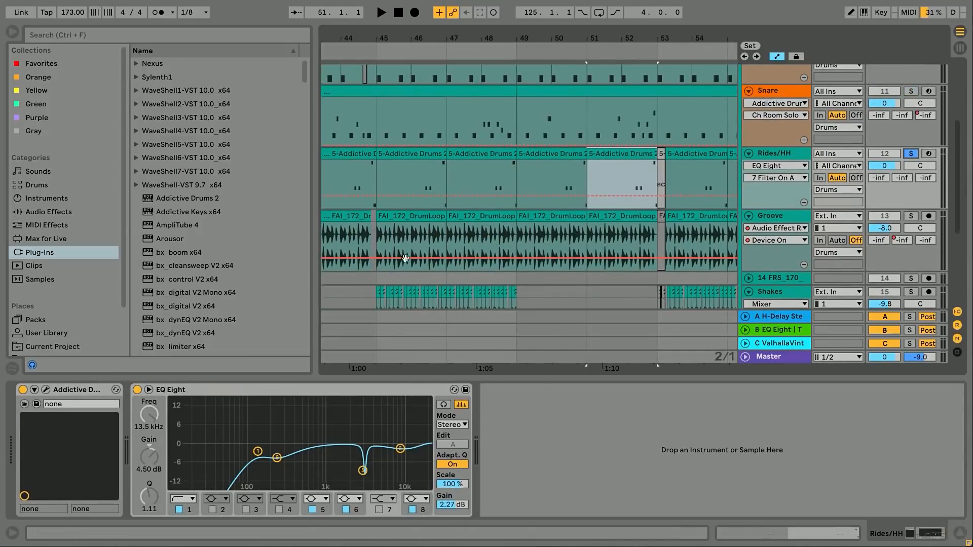
left_click_drag(402, 187, 543, 196)
scroll(520, 196, "up", 3)
left_click(591, 193)
key("space")
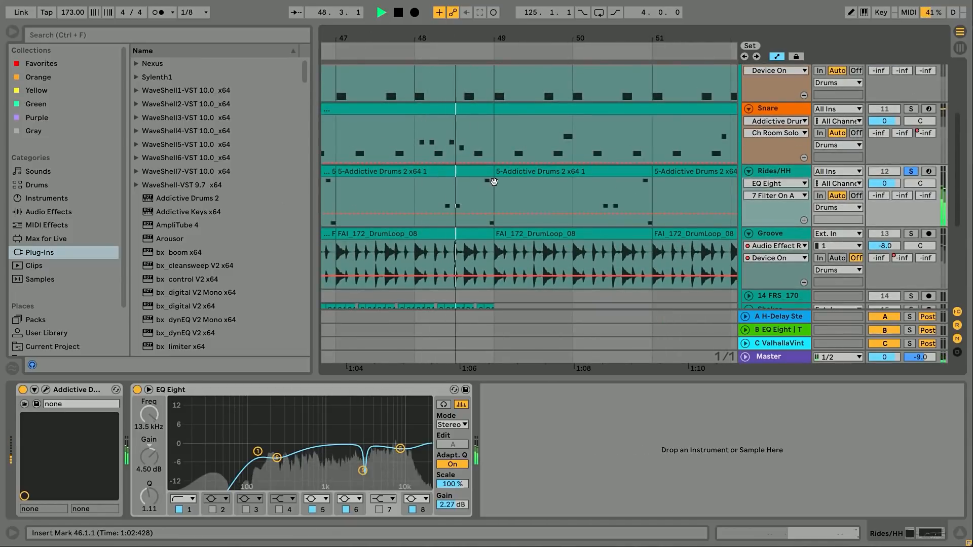
key("space")
left_click(45, 389)
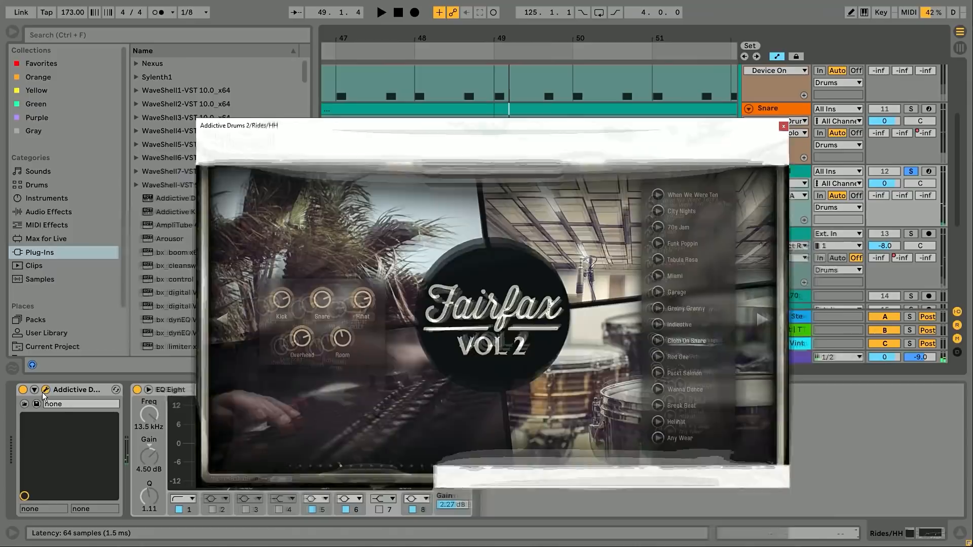
View the Edit page of Addictive Drums 2 on the Rides/HH track and close the instrument window.
left_click(691, 154)
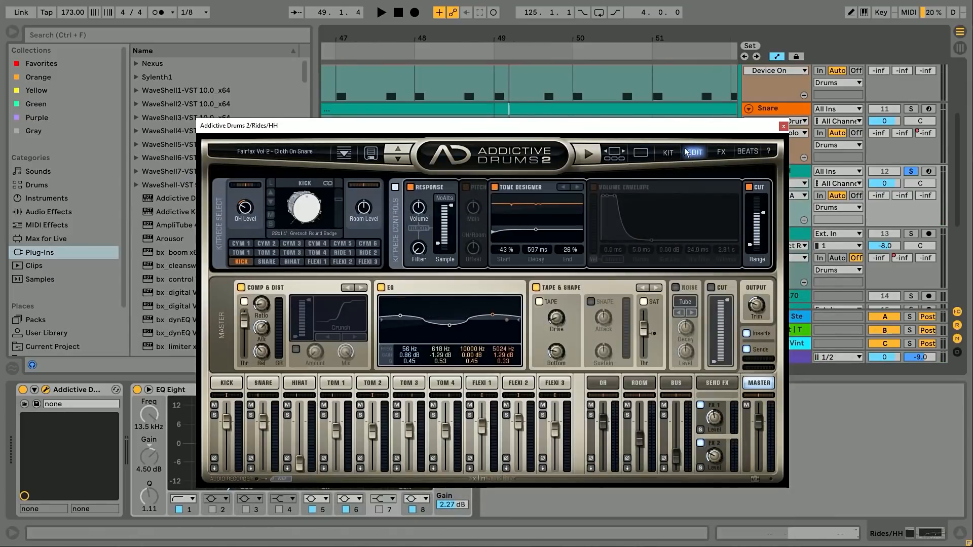
left_click(783, 126)
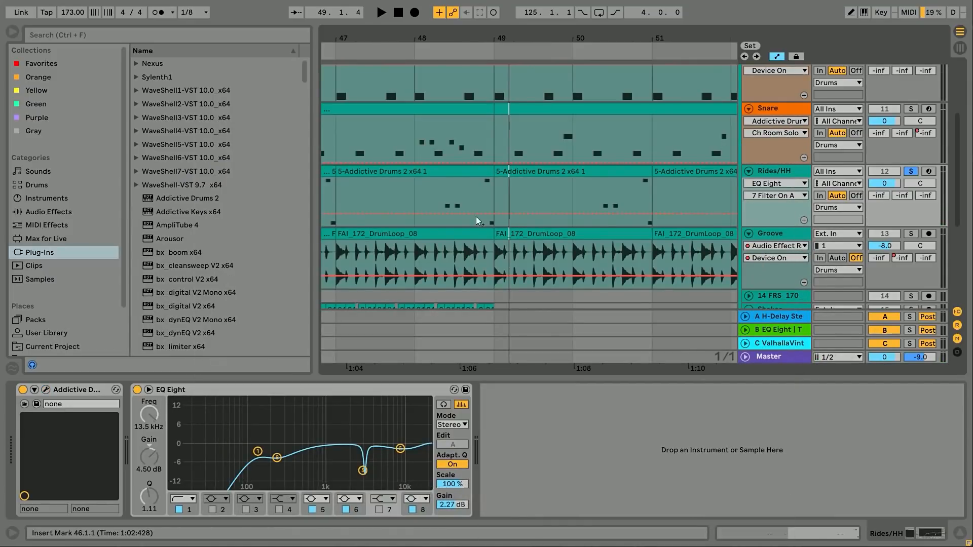
Play the Shakes track soloed from bar 45, clearing the solo and stopping playback at the end.
scroll(546, 199, "down", 2)
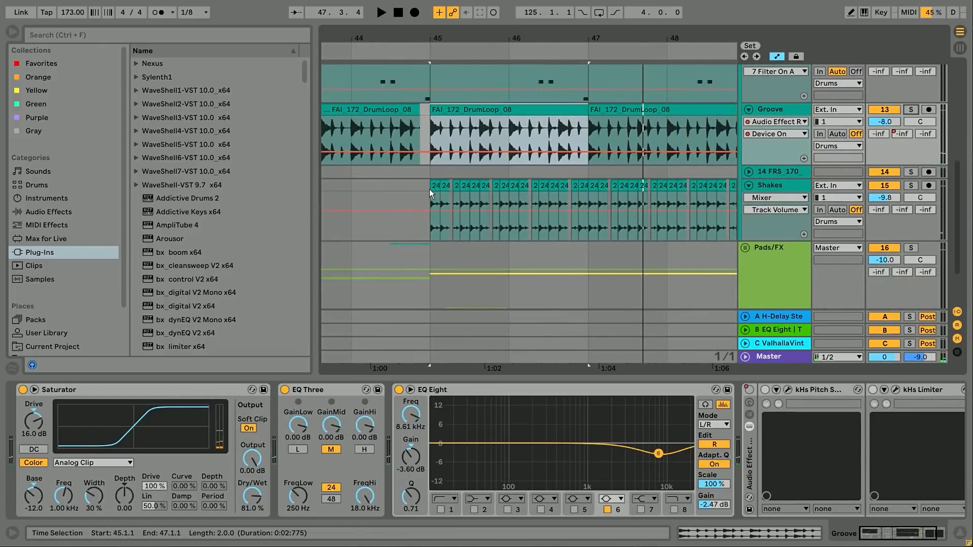
left_click(429, 190)
left_click(912, 186)
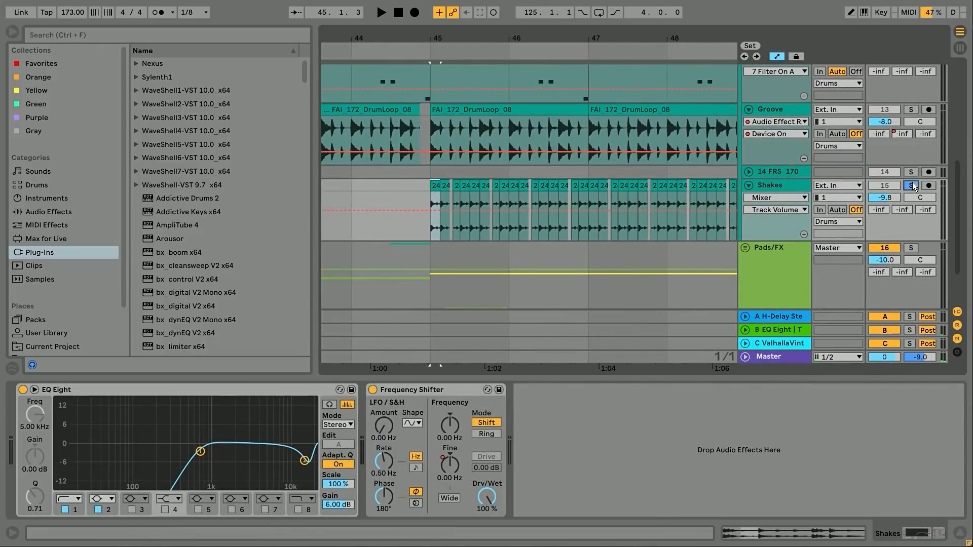
key("space")
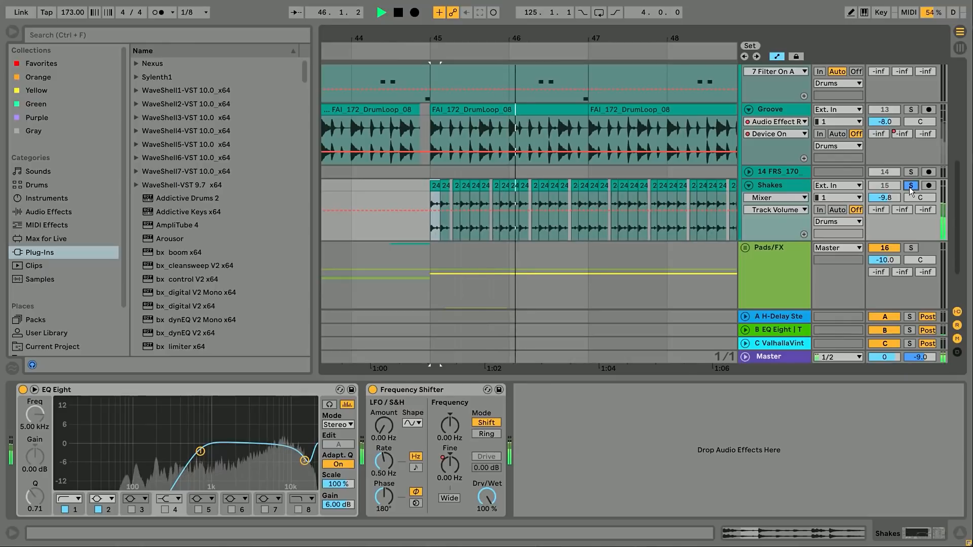
left_click(911, 186)
key("space")
Play the 23 Phase Plant track soloed from bar 17 through its four-bar clip.
key("x")
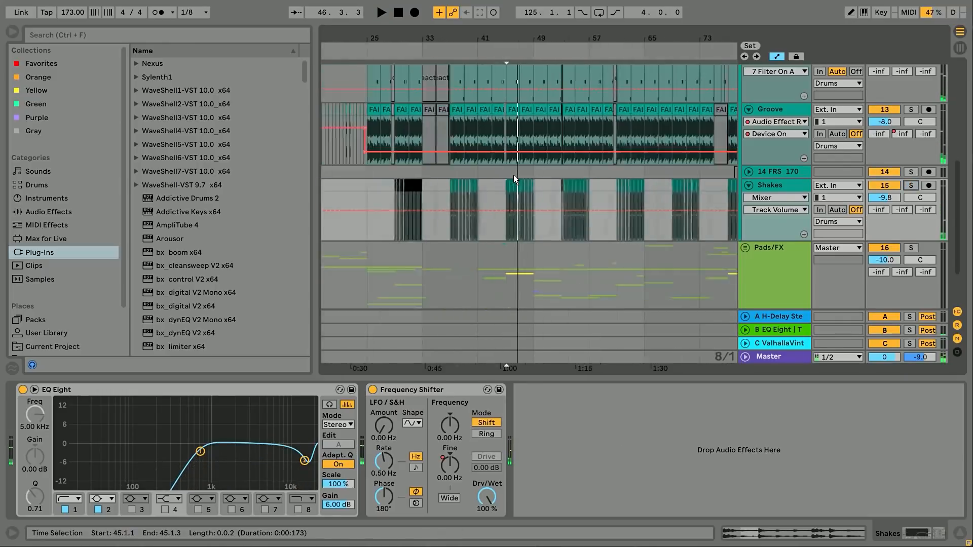
left_click_drag(607, 99, 545, 261)
left_click_drag(616, 135, 580, 191)
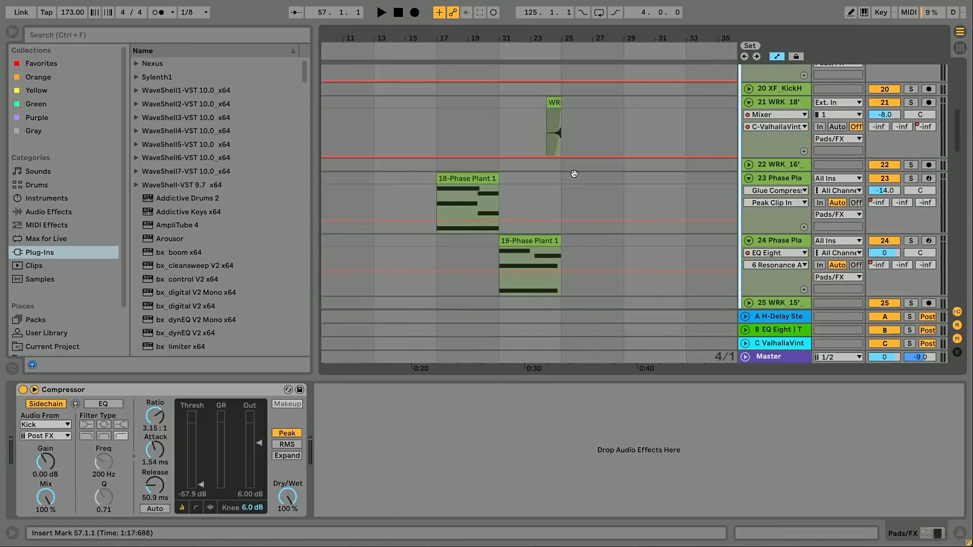
left_click_drag(574, 174, 560, 157)
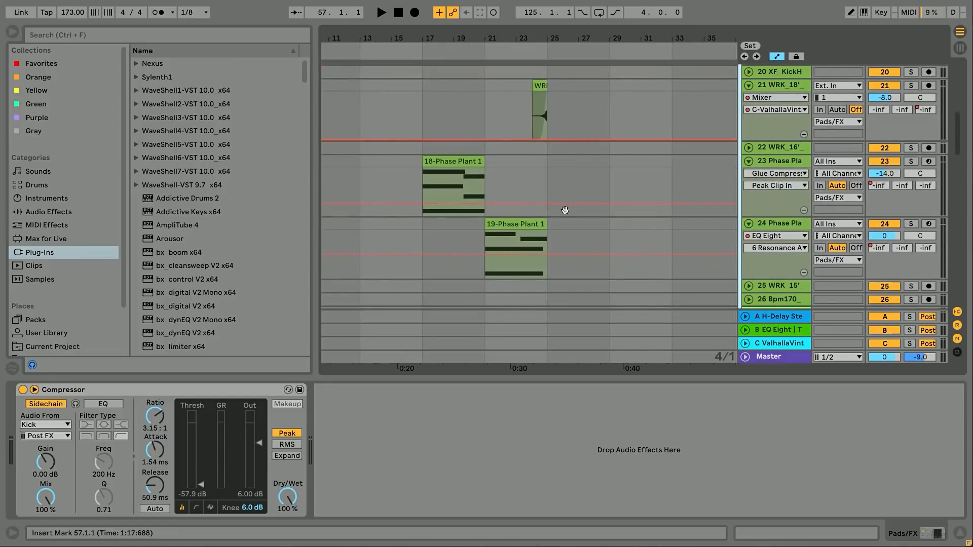
left_click(469, 160)
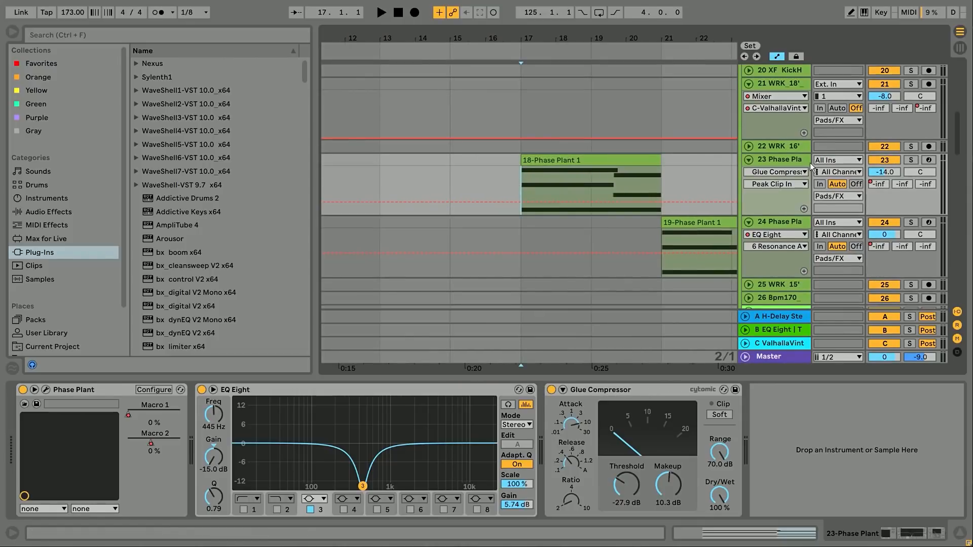
left_click(911, 160)
key("space")
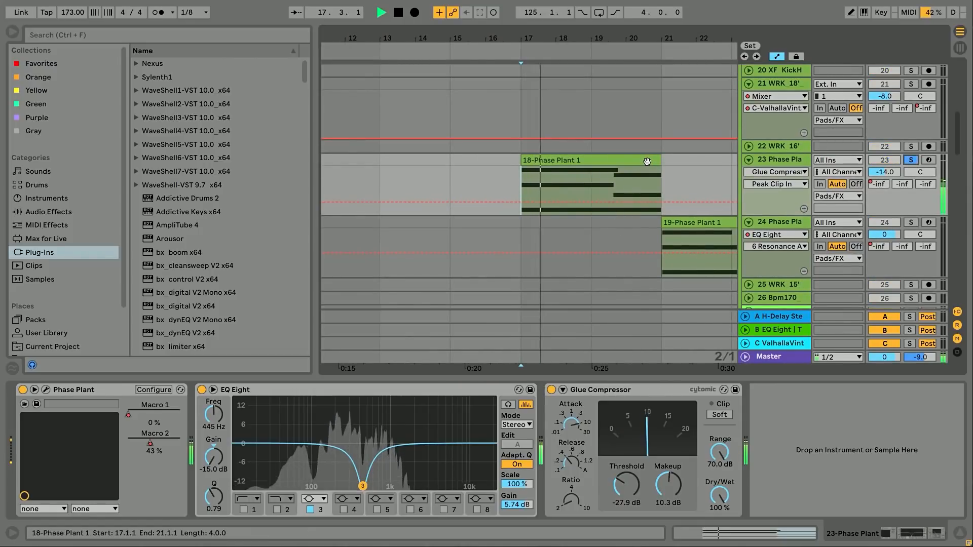
left_click_drag(685, 154, 567, 166)
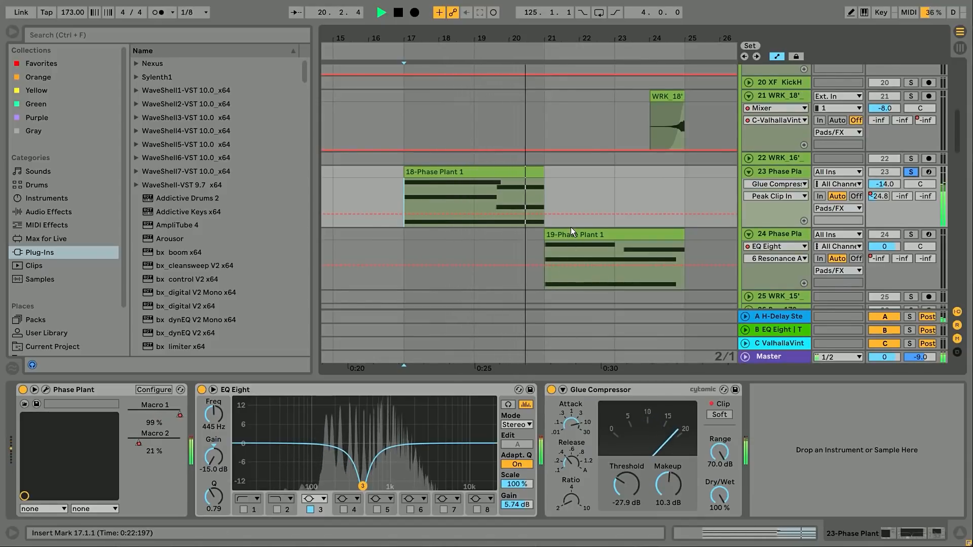
key("space")
Examine the oscillators, effect lanes and modulators in track 23's Phase Plant instrument, and close its window.
left_click(56, 389)
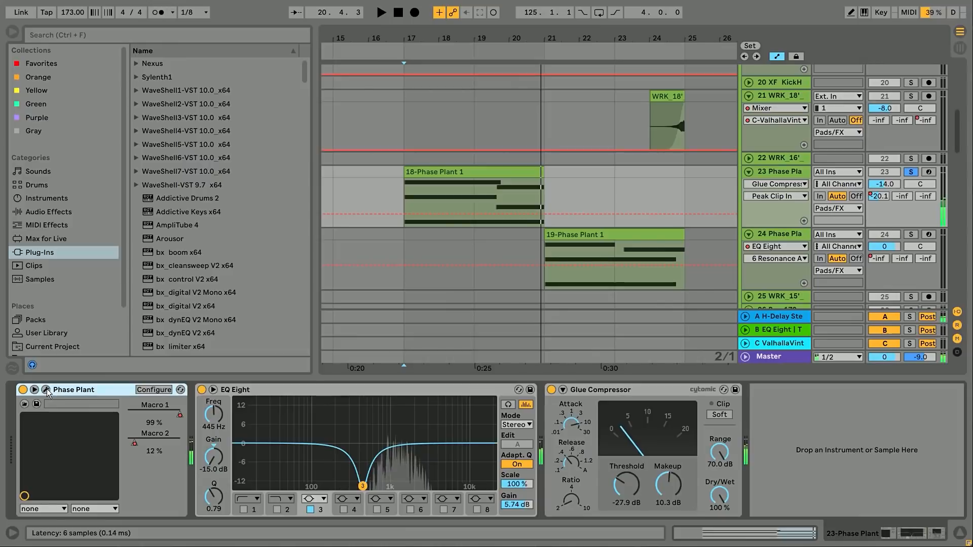
left_click_drag(761, 546, 286, 40)
scroll(630, 319, "down", 5)
scroll(630, 319, "up", 5)
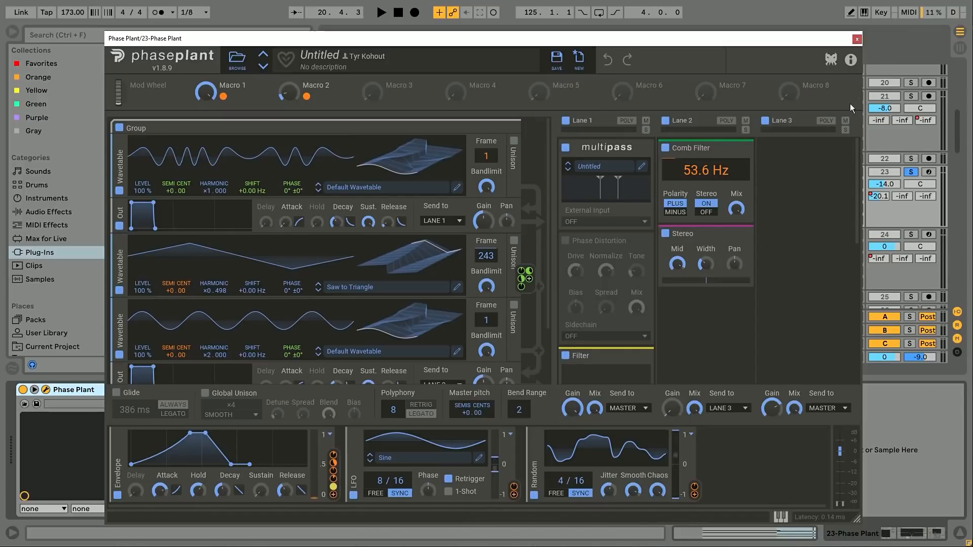
left_click(857, 39)
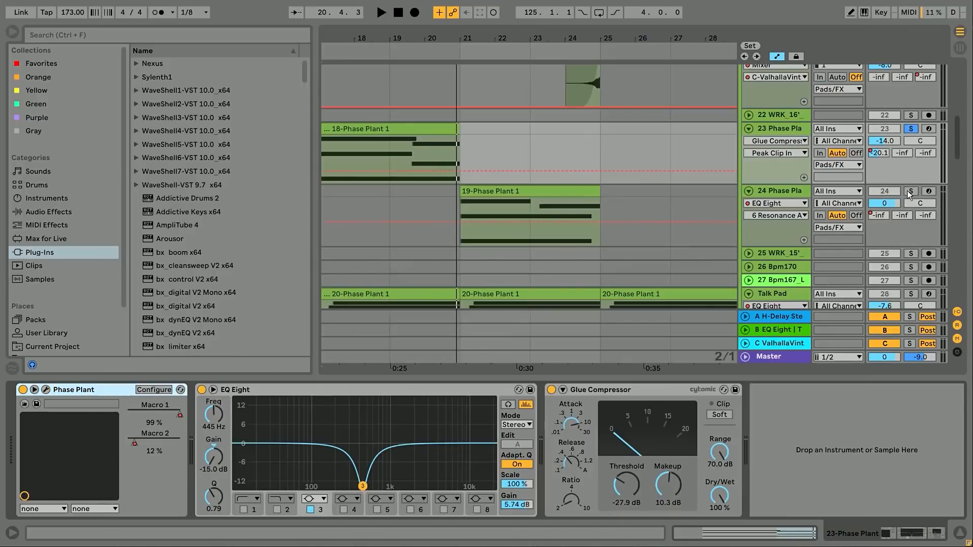
Play the 24 Phase Plant track soloed from its bar 21 clip and open its Phase Plant instrument.
left_click(910, 191)
left_click_drag(480, 188, 457, 179)
left_click(501, 201)
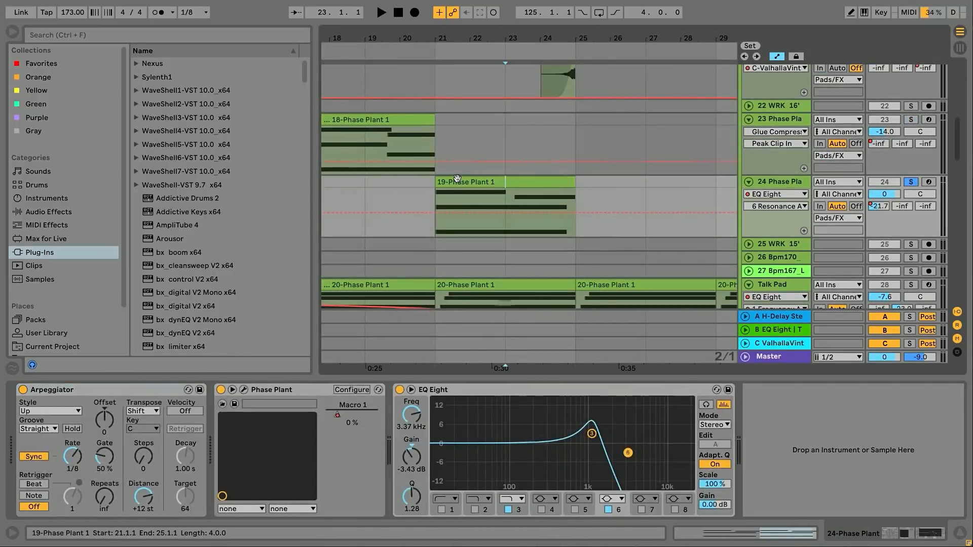
left_click(457, 178)
key("space")
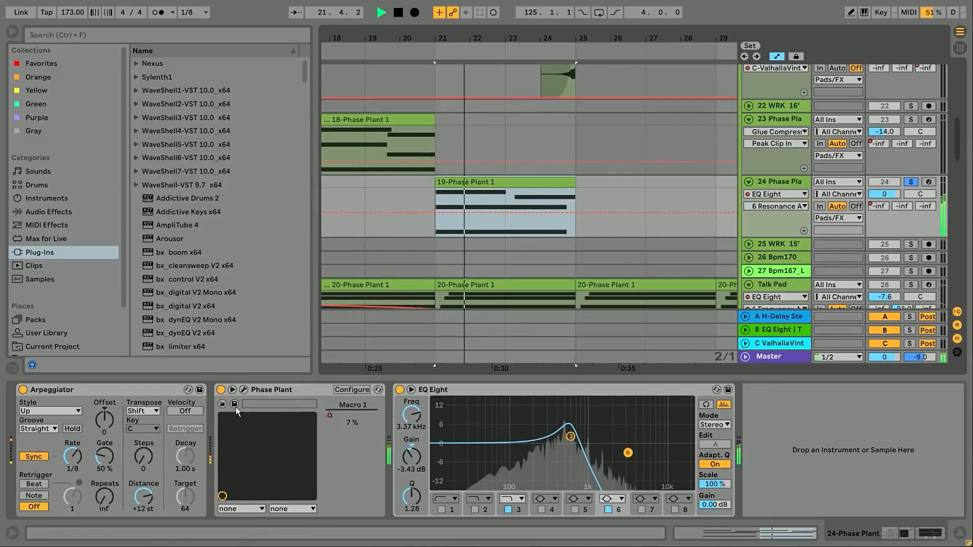
left_click(244, 390)
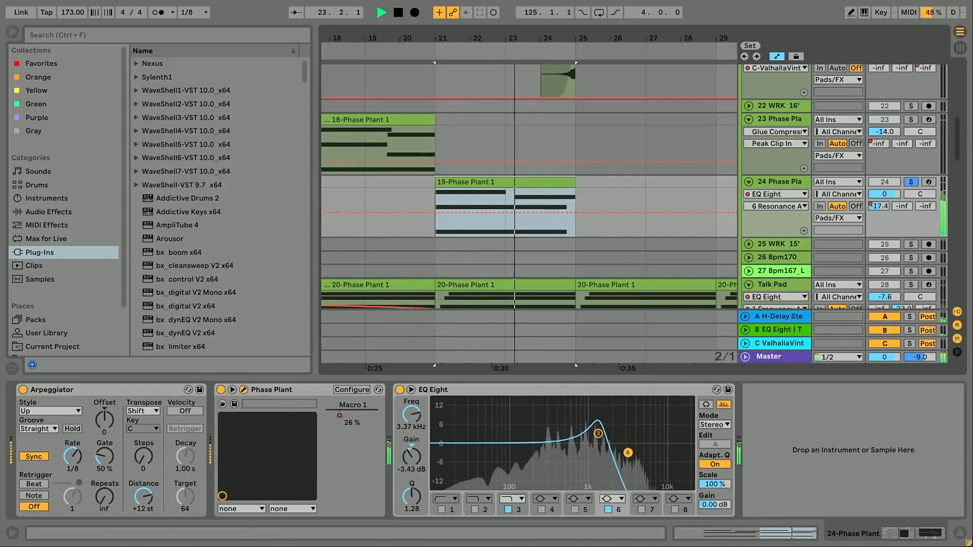
key("space")
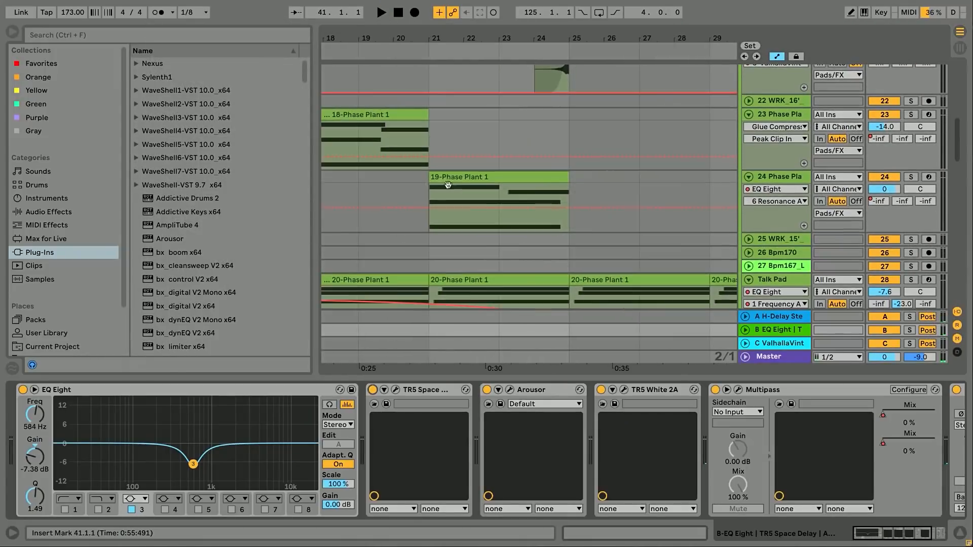
Go to the 18 Phase Plant track's clip at bar 65 and examine its Phase Plant oscillators and effect lanes.
left_click(782, 180)
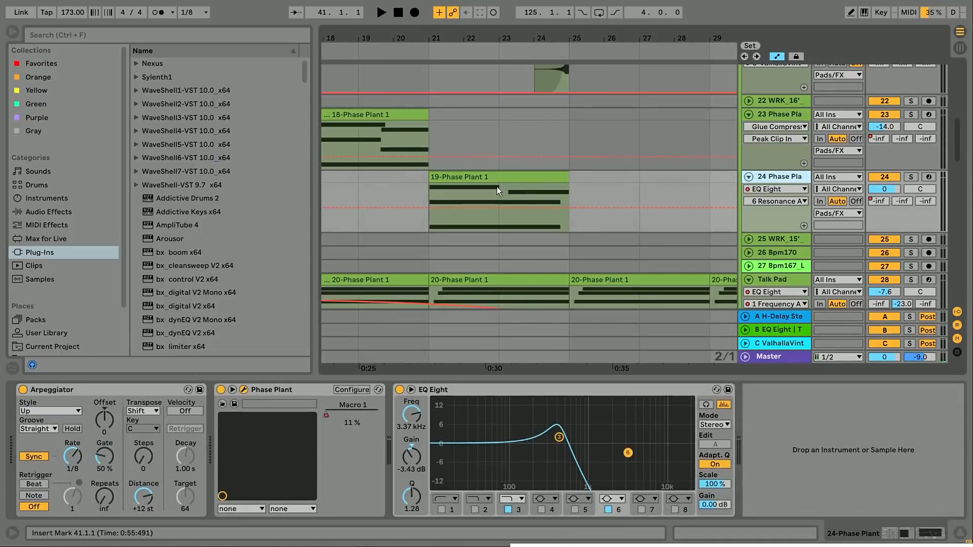
left_click(777, 189)
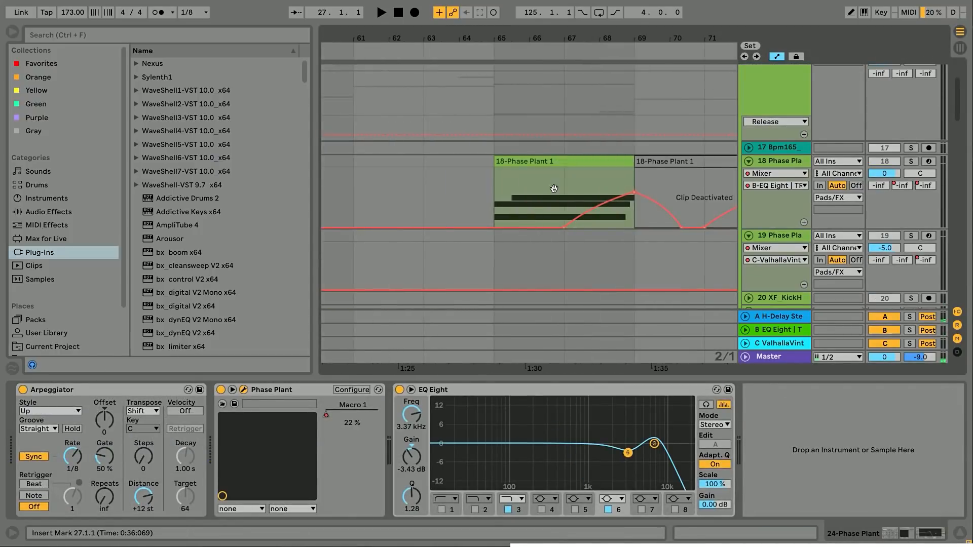
left_click(445, 169)
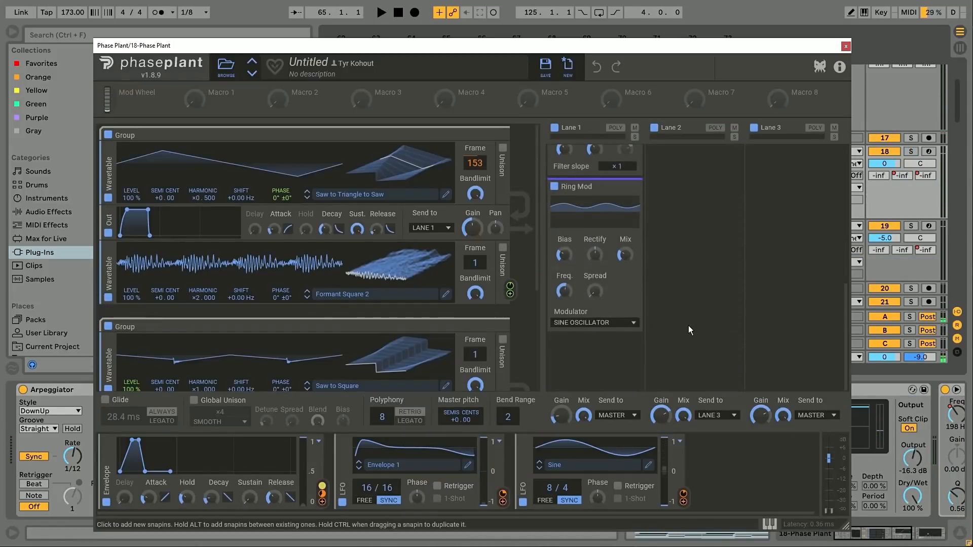
scroll(618, 336, "down", 3)
scroll(631, 343, "up", 3)
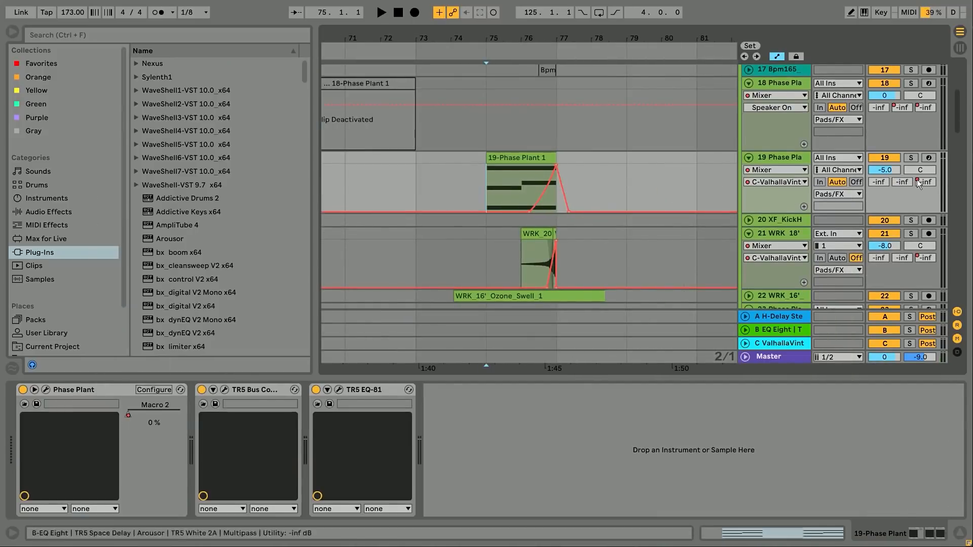
Play the 19 Phase Plant track soloed from bar 75 and stop after its clip ends.
left_click(915, 157)
key("space")
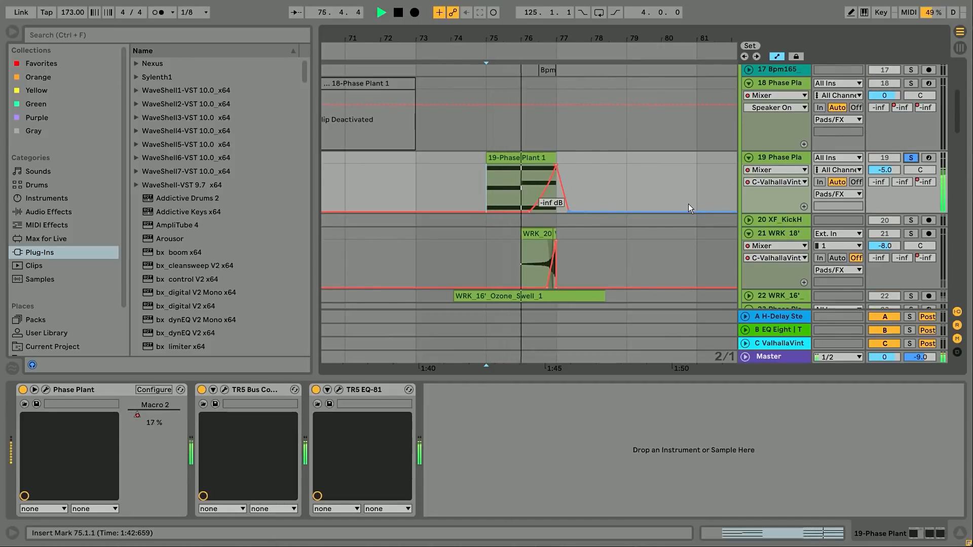
left_click(797, 166)
key("space")
left_click_drag(278, 545, 571, 5)
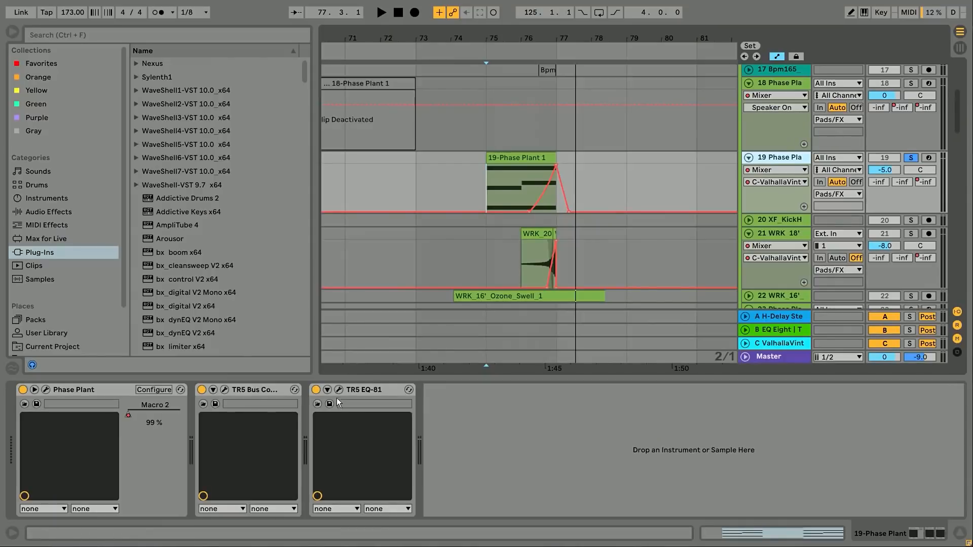
Inspect the TR5 Bus Compressor and TR5 EQ-81 settings on the 19 Phase Plant track.
left_click(224, 389)
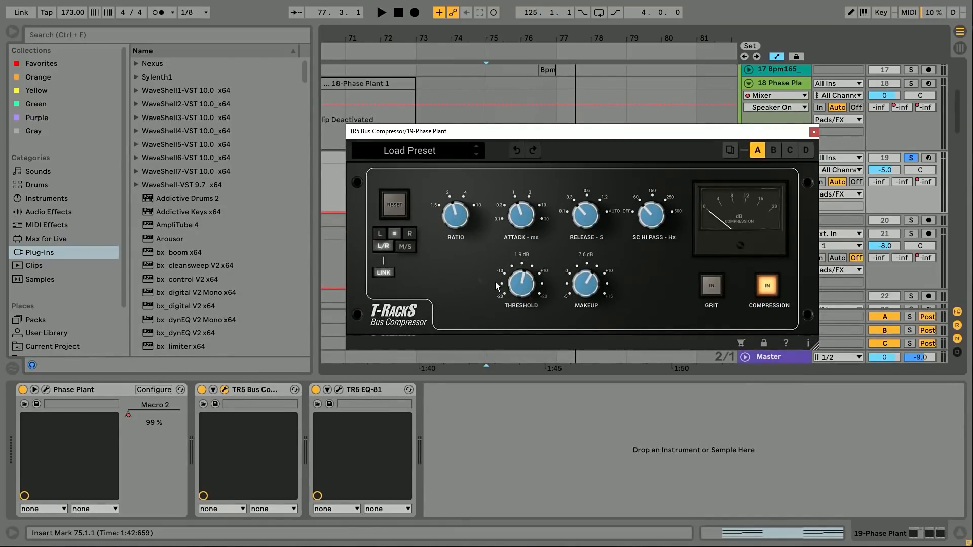
left_click(339, 389)
left_click_drag(667, 243, 798, 267)
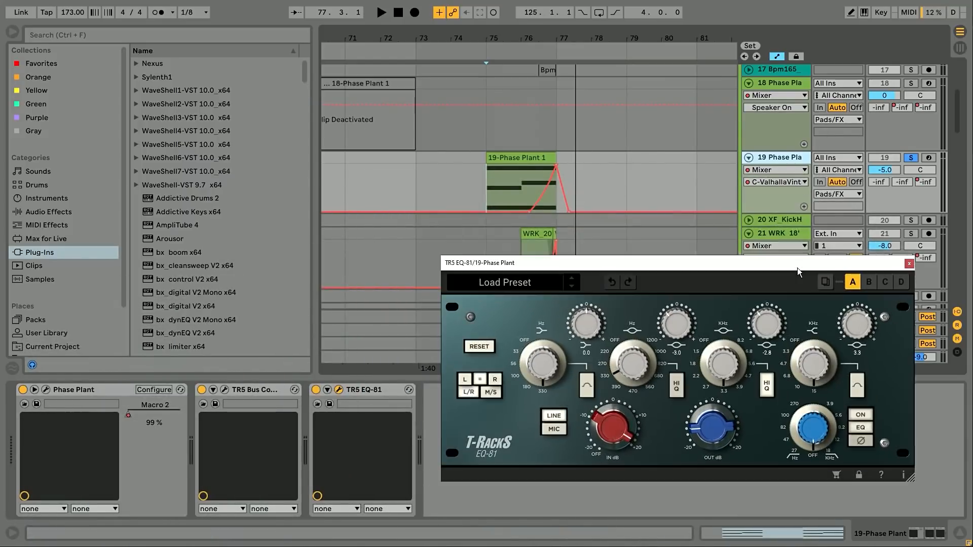
Replay the soloed 19 Phase Plant clip with TR5 EQ-81 bypassed, and re-enable the EQ for comparison.
left_click(316, 389)
key("space")
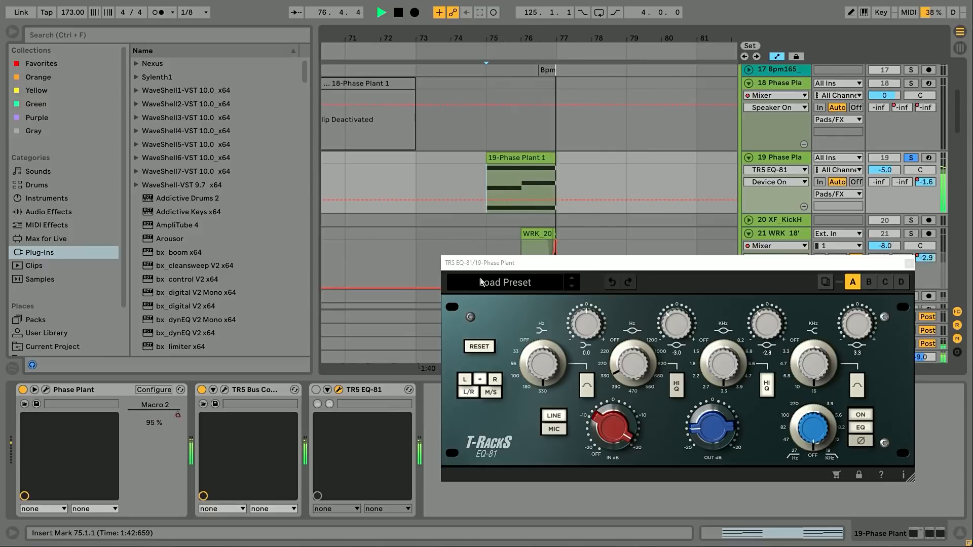
left_click(317, 390)
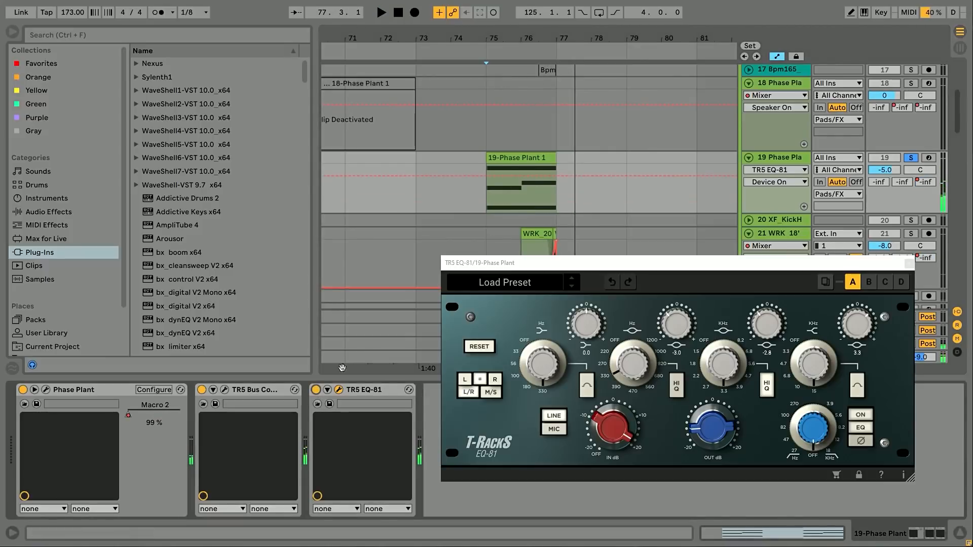
key("space")
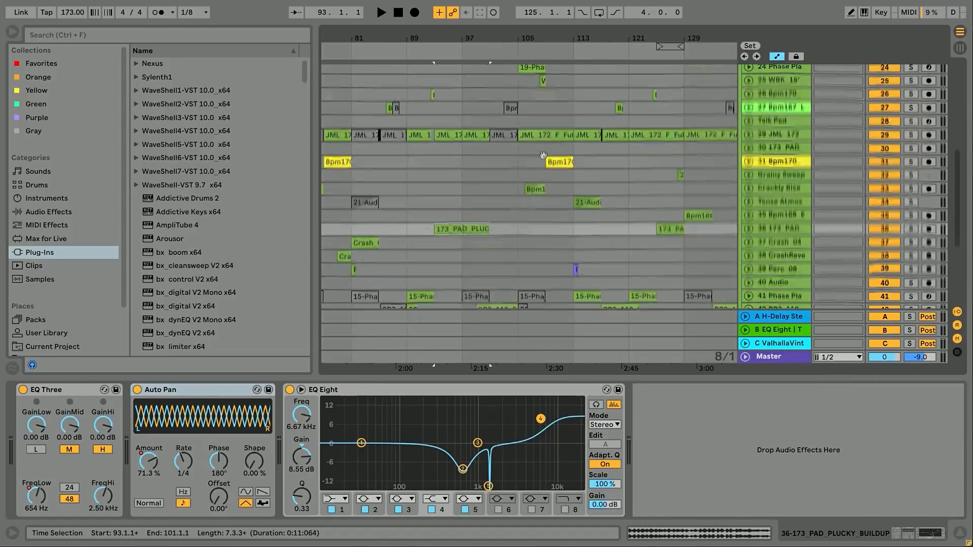
Look over the remaining Pads/FX tracks and their clips across the arrangement.
scroll(543, 155, "up", 10)
scroll(583, 167, "right", 4)
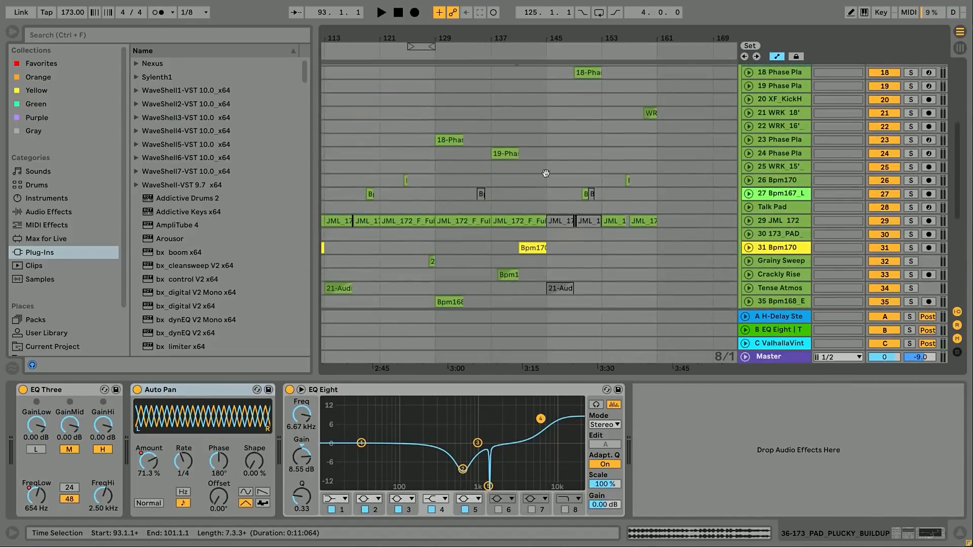
left_click(640, 175)
scroll(522, 236, "down", 5)
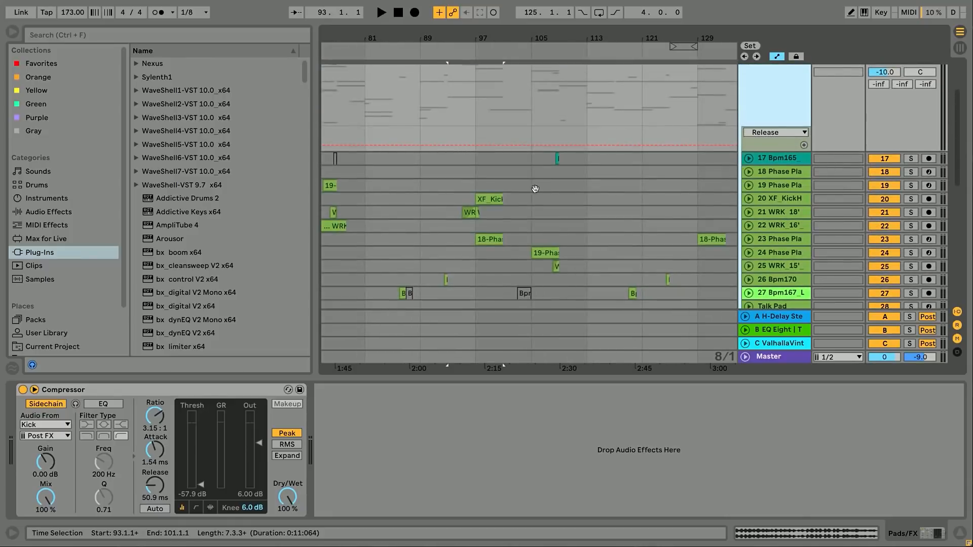
scroll(522, 236, "left", 8)
scroll(554, 213, "down", 3)
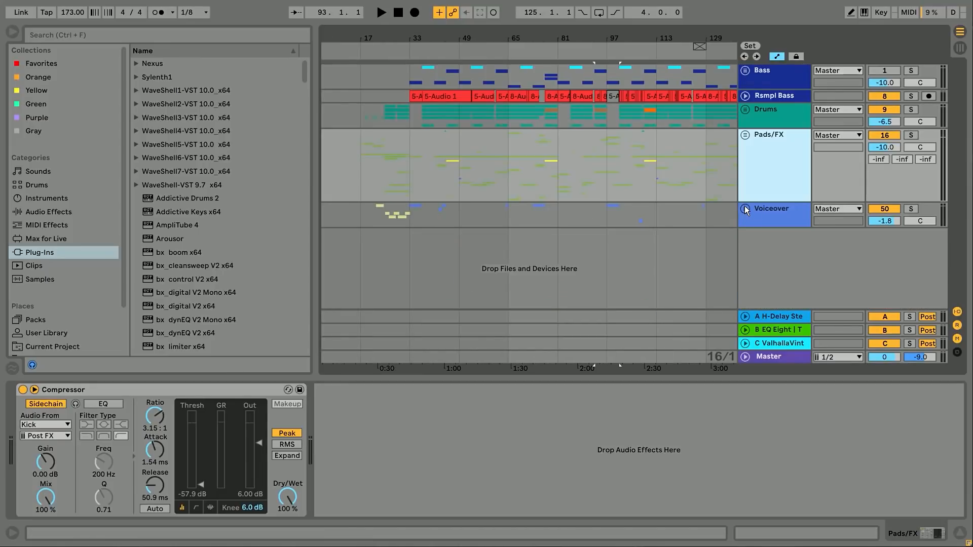
Unfold the Voiceover group and locate the 42-Audio 2 vocal clip near bar 22.
left_click(744, 207)
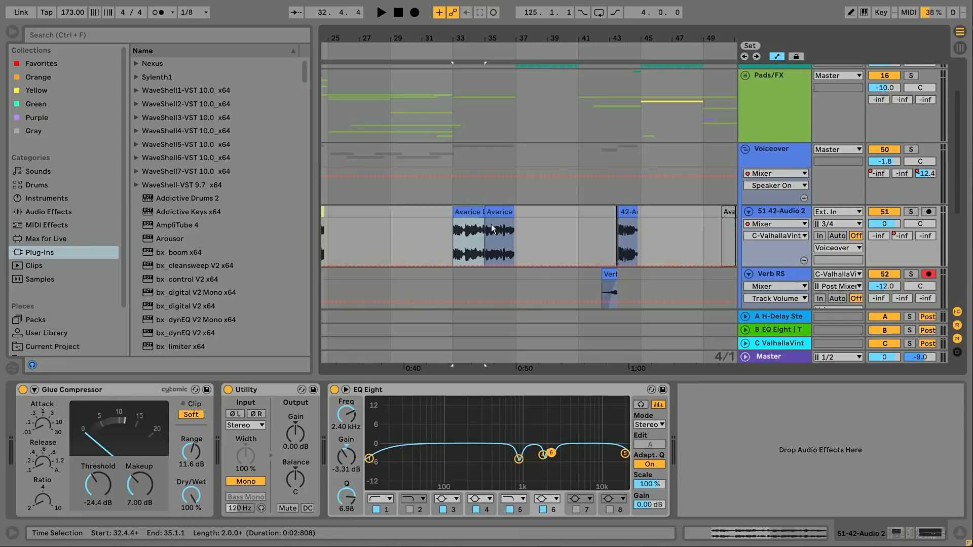
scroll(517, 220, "down", 2)
scroll(451, 205, "down", 5)
left_click_drag(688, 191, 824, 171)
left_click_drag(385, 153, 563, 152)
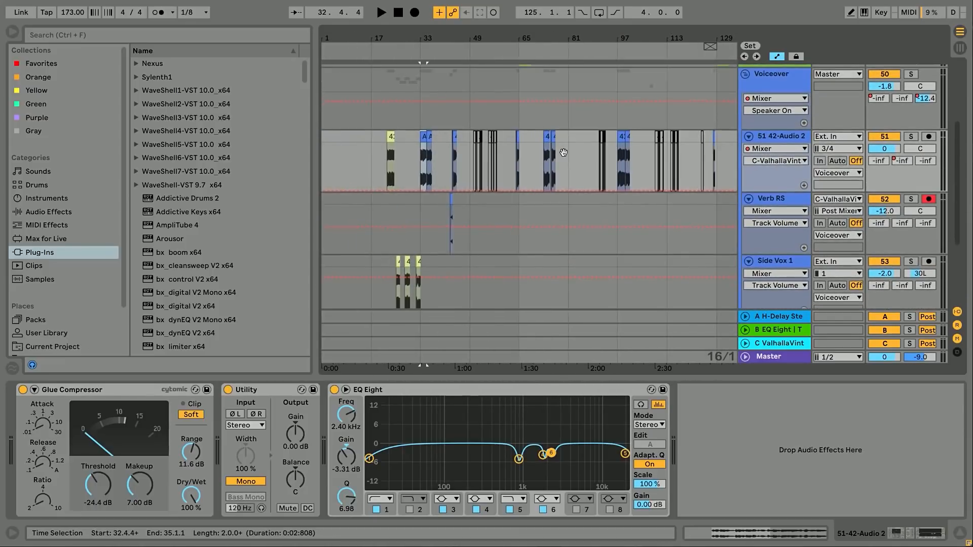
left_click_drag(646, 159, 401, 180)
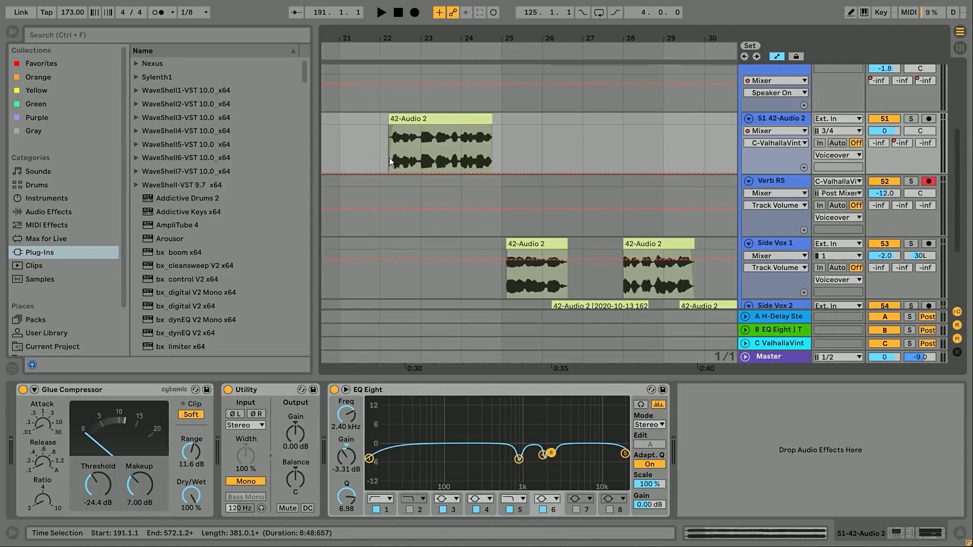
Play the 42-Audio 2 voiceover clip from bar 22 and follow playback through the Side Vox clips.
left_click(390, 160)
key("space")
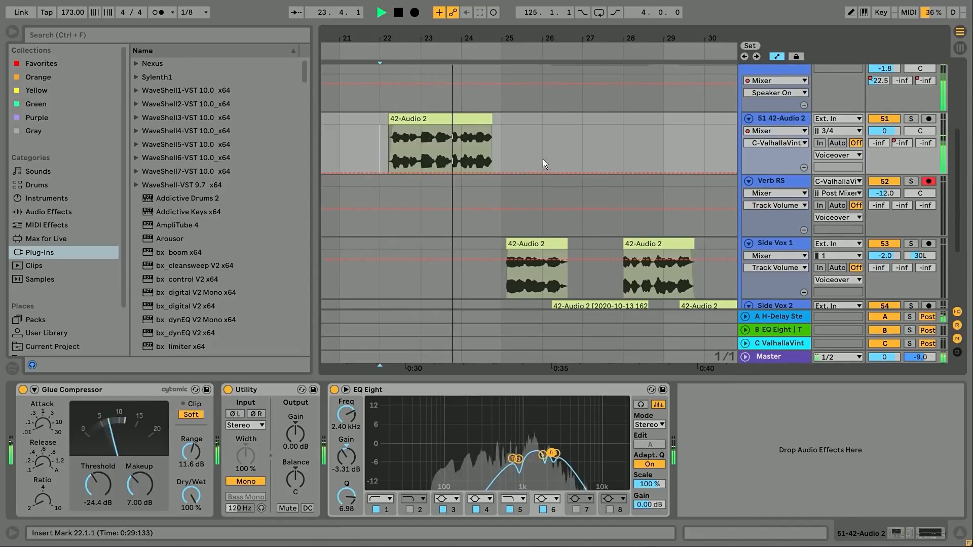
left_click_drag(592, 138, 521, 26)
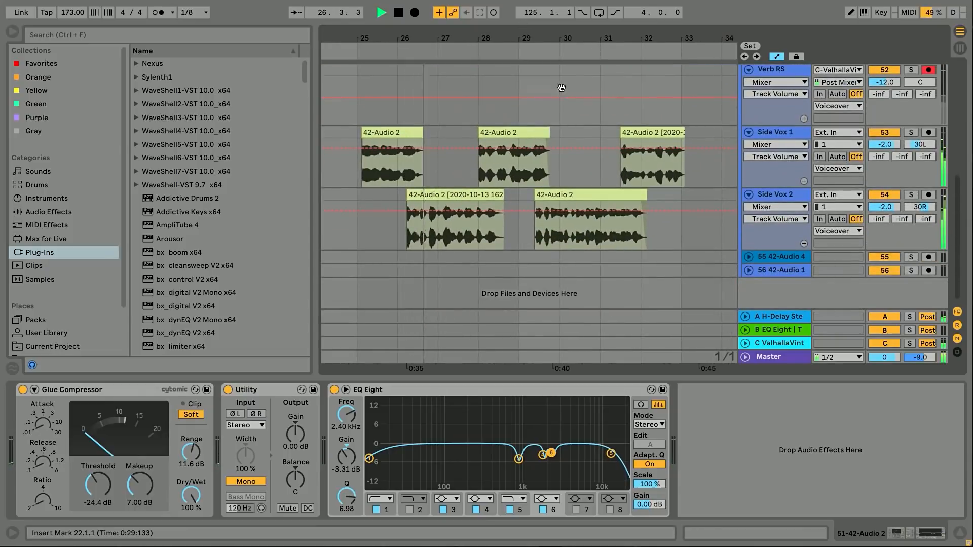
left_click_drag(574, 92, 552, 192)
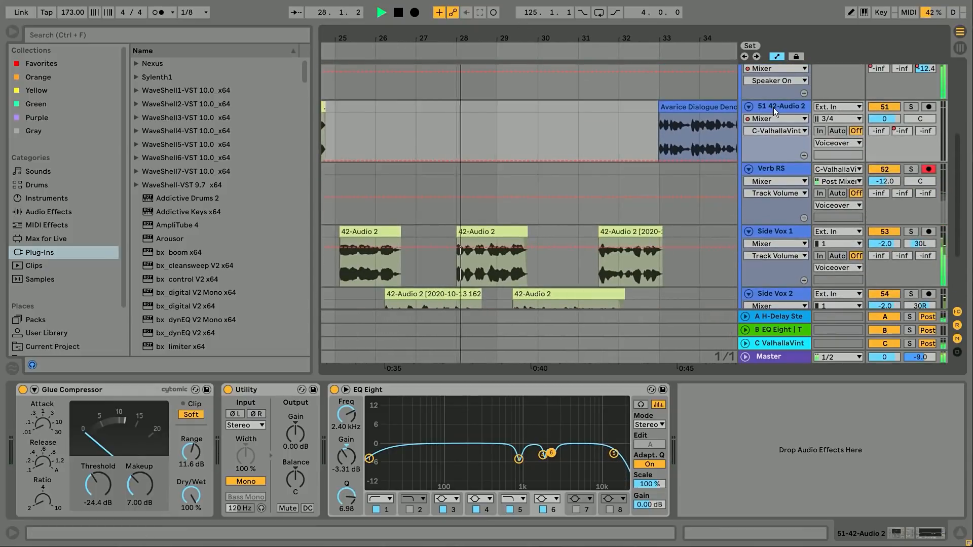
Open the sample settings of the 42-Audio 2 clip near bar 29 on Side Vox 2 and stop playback.
left_click(771, 117)
left_click(766, 161)
left_click(776, 130)
left_click(780, 390)
left_click_drag(640, 248, 675, 162)
left_click(628, 207)
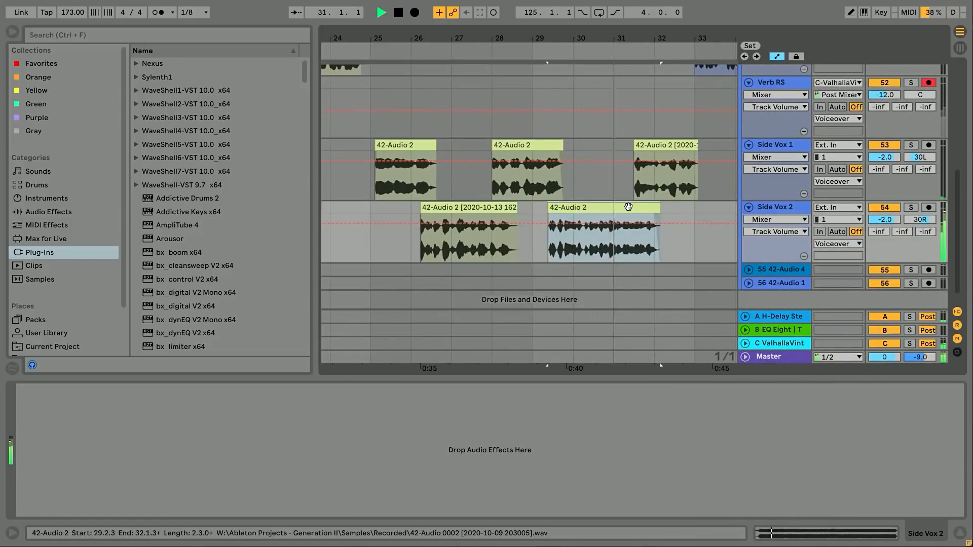
left_click(805, 538)
key("space")
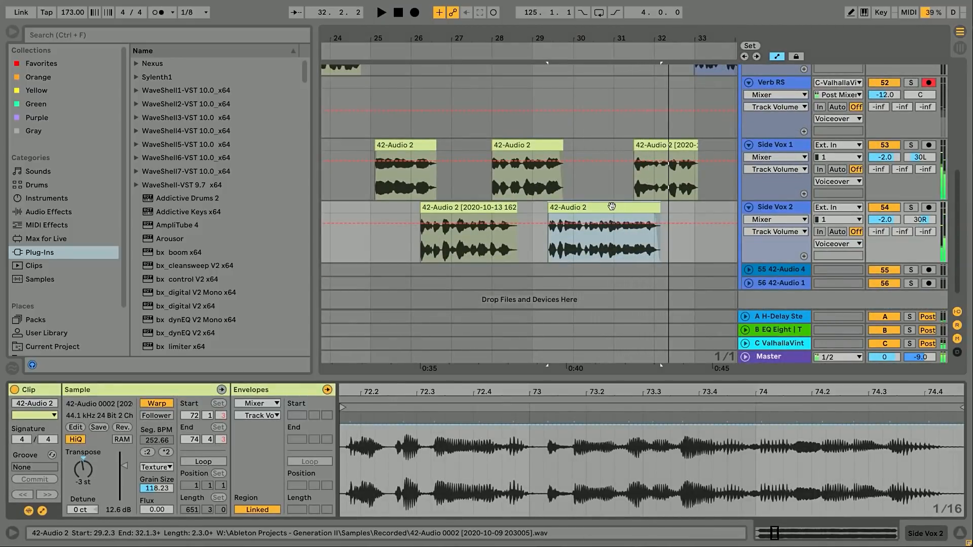
Hide the arrangement automation and examine the Side Vox 2 clip's Transposition and Grain Size envelopes.
left_click(612, 206)
key("a")
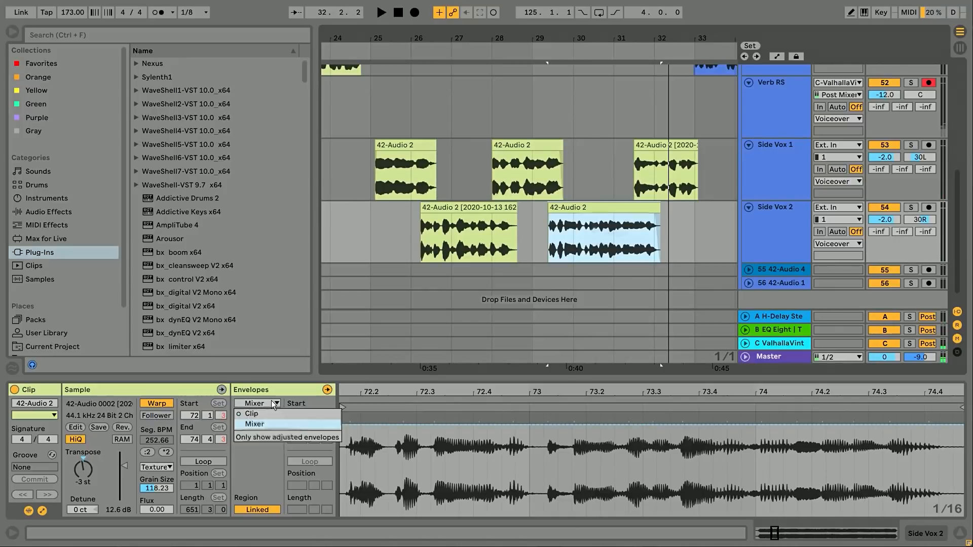
left_click(271, 403)
left_click(262, 417)
left_click(257, 415)
left_click(258, 437)
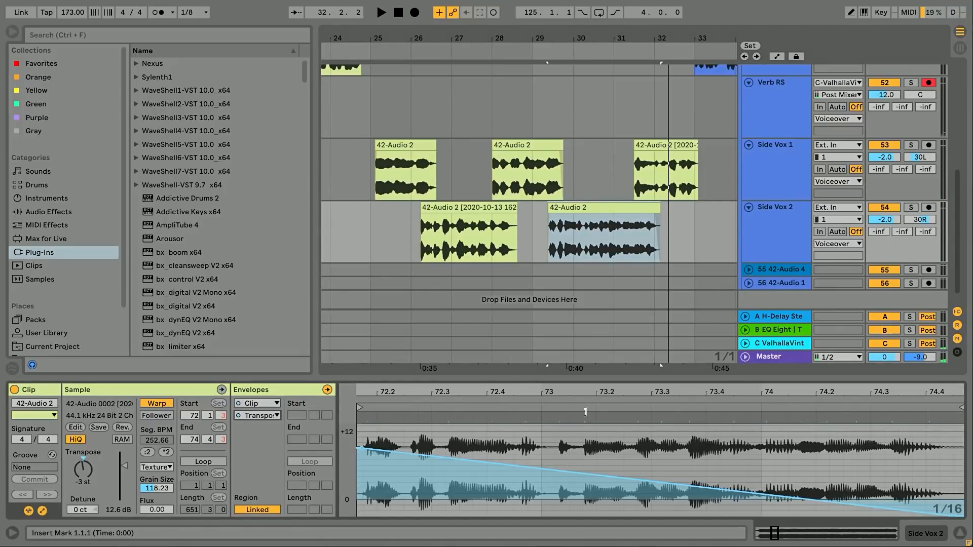
left_click(599, 218)
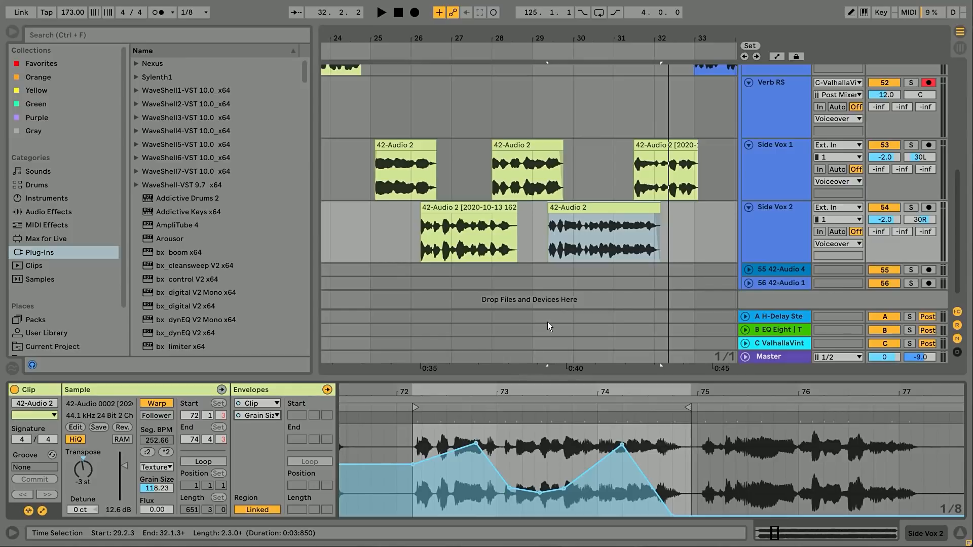
Play the soloed Avarice Dialogue Denoise clips on the 51 42-Audio 2 track from bar 33.
scroll(637, 240, "up", 3)
scroll(586, 203, "right", 3)
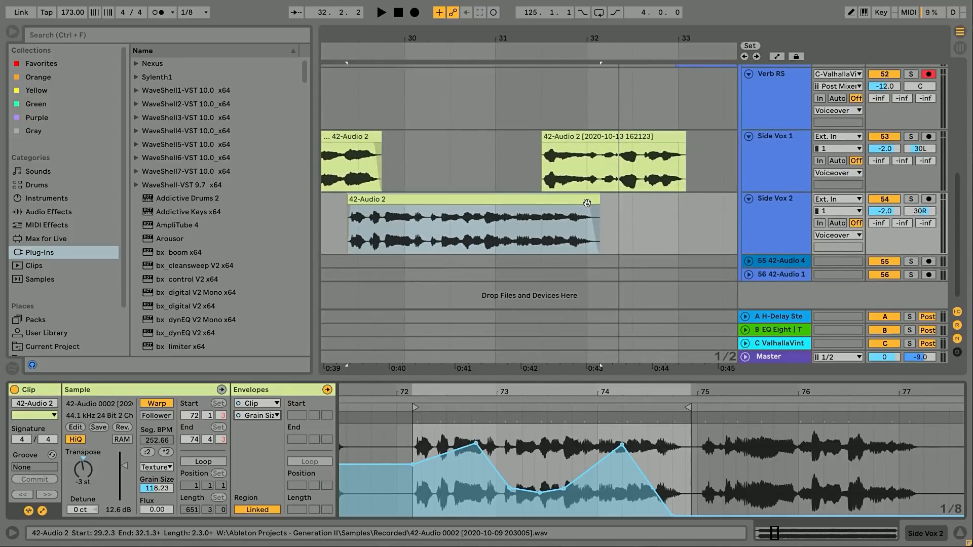
scroll(516, 195, "right", 3)
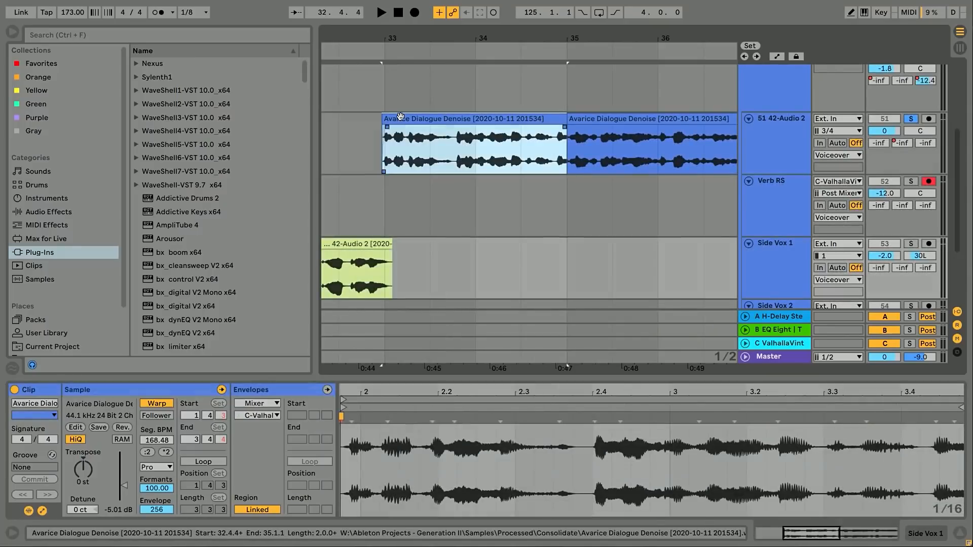
left_click(371, 144)
key("space")
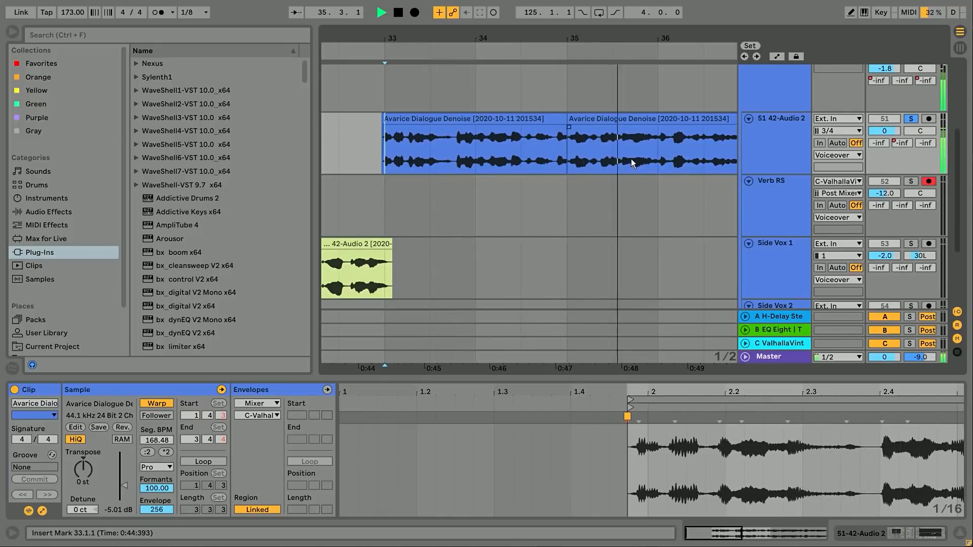
scroll(640, 143, "up", 3)
key("space")
Inspect the Voiceover group's device chain and its iZotope Nectar 2 HARM: Bypass automation around bar 36.
double_click(779, 163)
left_click(819, 133)
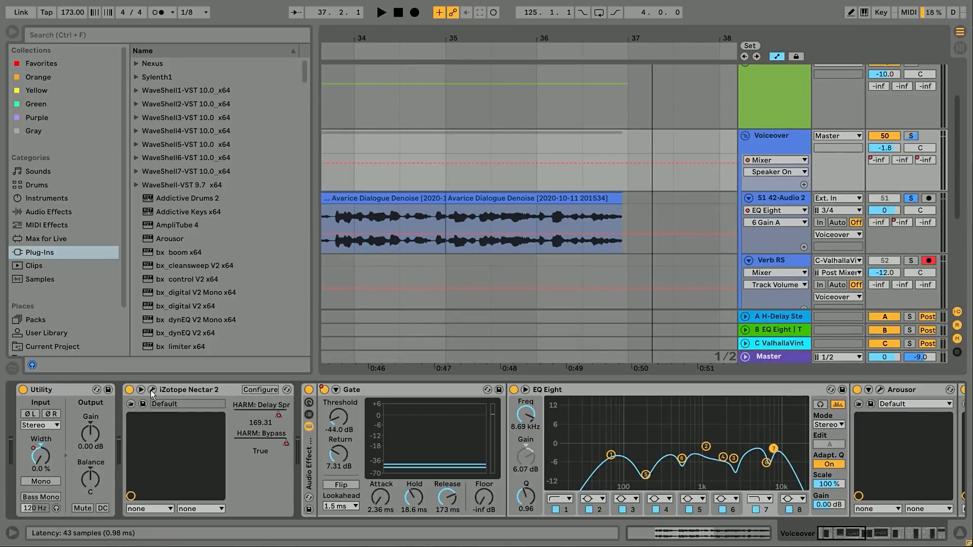
left_click(152, 390)
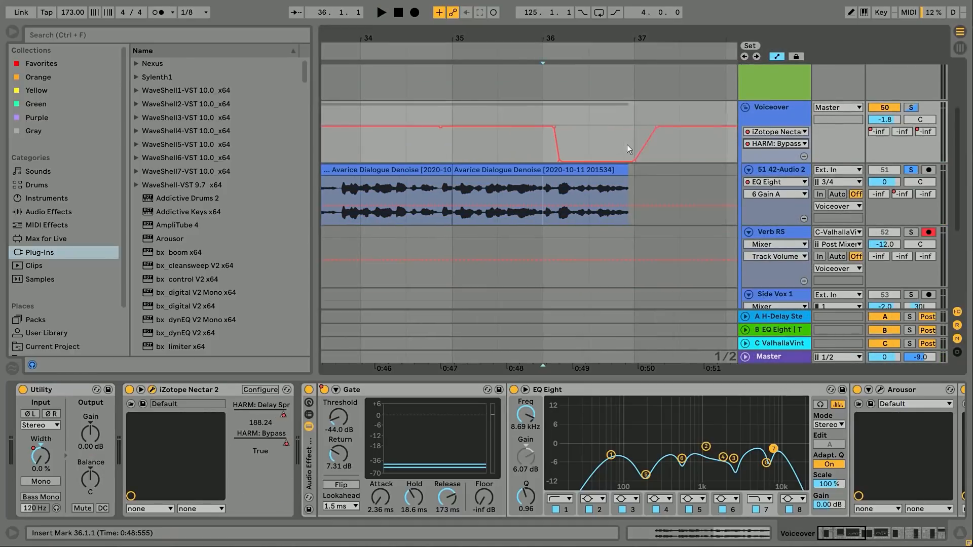
scroll(628, 149, "up", 2)
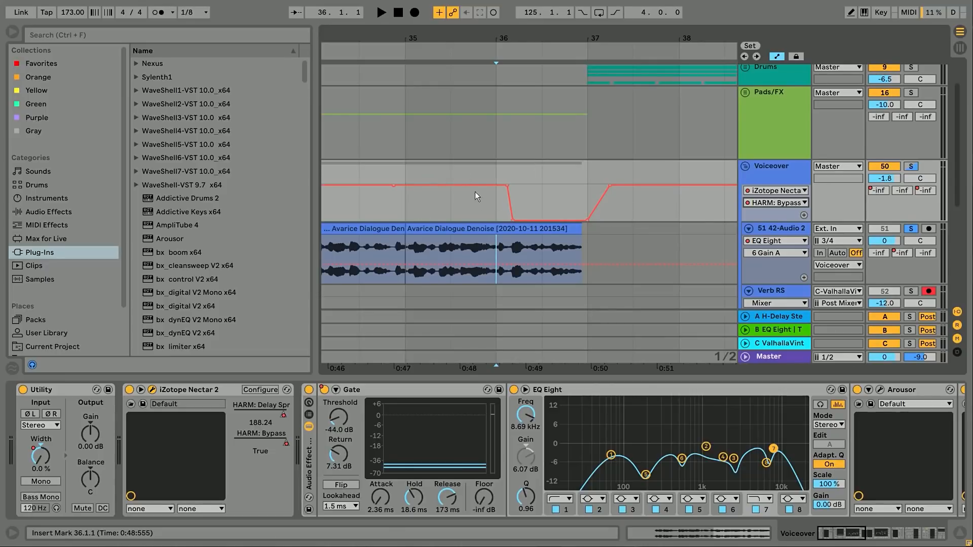
left_click_drag(549, 193, 614, 151)
left_click_drag(883, 534, 844, 537)
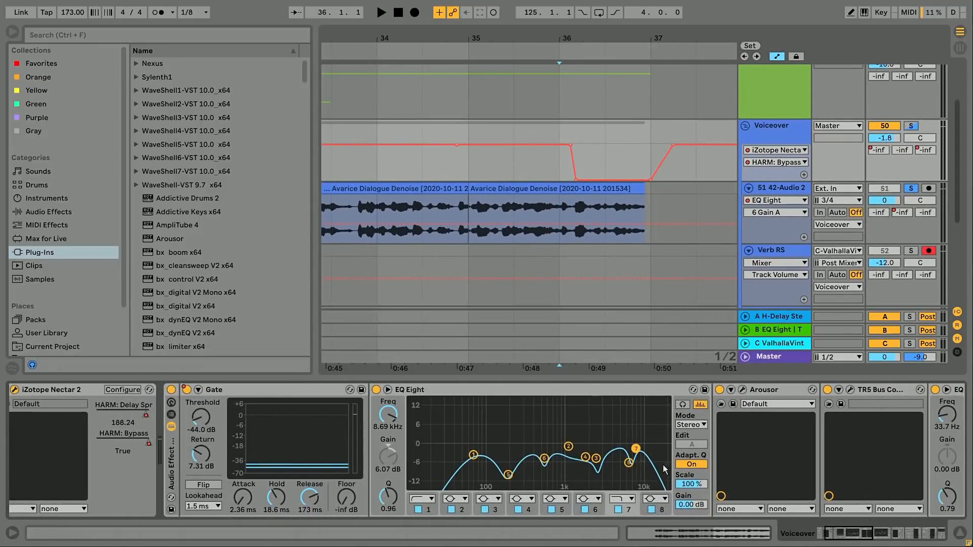
left_click_drag(622, 323, 481, 321)
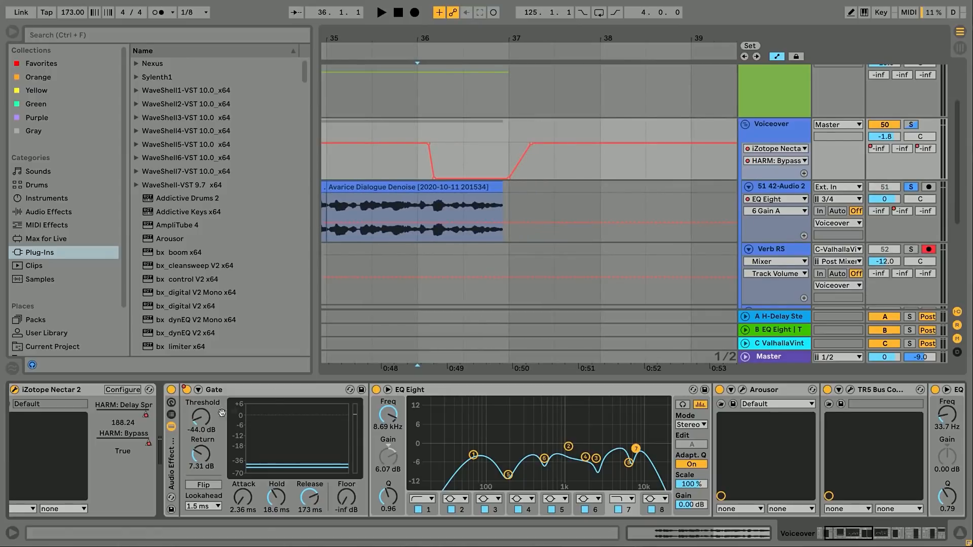
Bypass the Voiceover group's Audio Effect Rack and replay the Avarice dialogue from bar 33 for comparison.
left_click(171, 390)
left_click_drag(350, 238, 664, 234)
left_click(452, 202)
key("space")
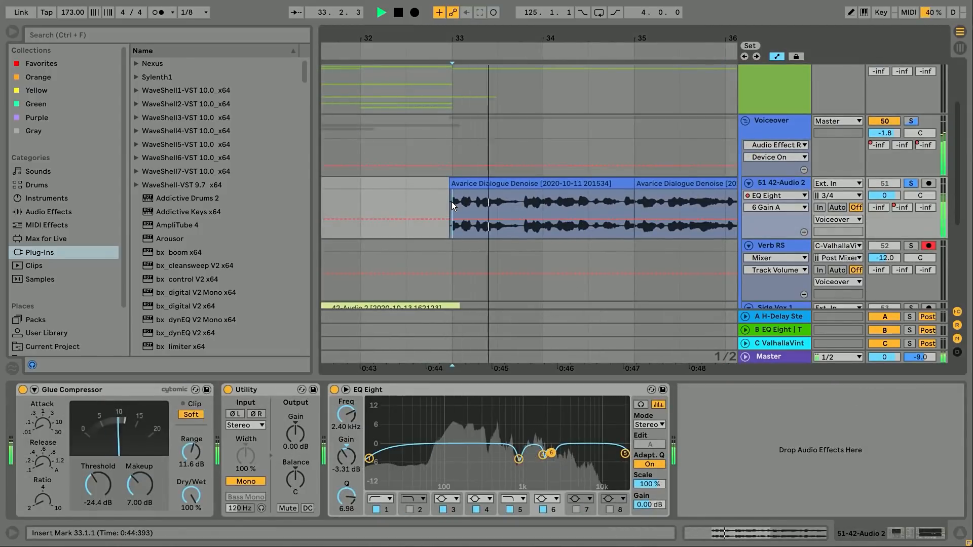
left_click_drag(617, 152, 461, 158)
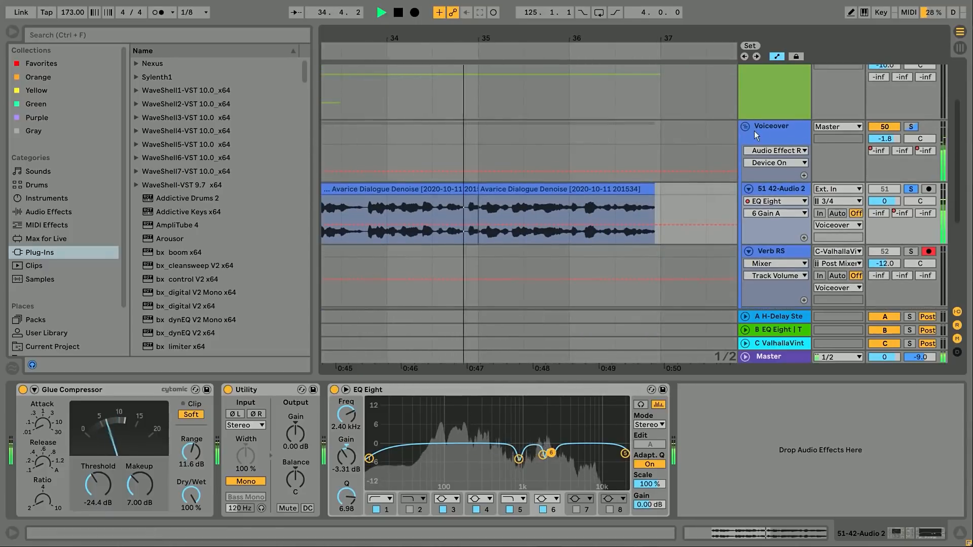
left_click(776, 123)
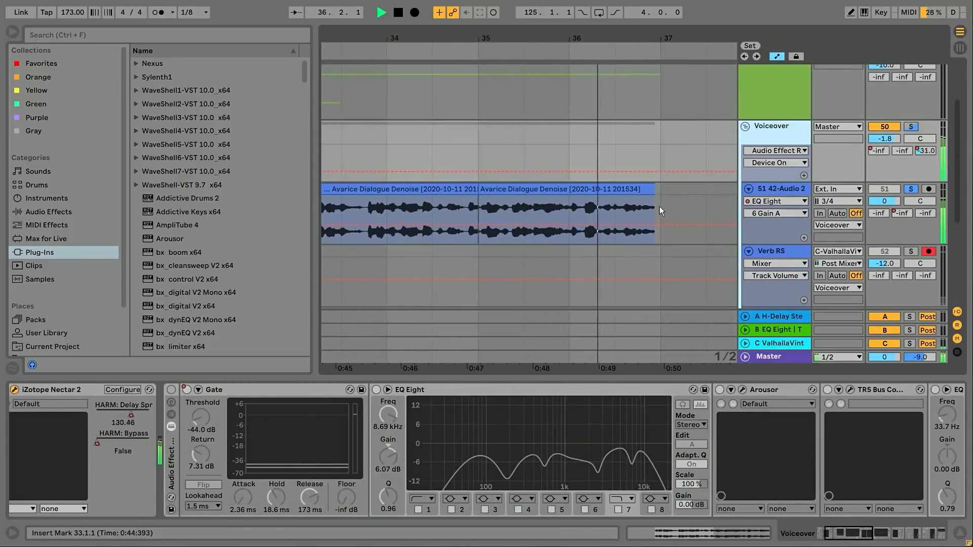
left_click_drag(422, 223, 560, 200)
Examine the second Avarice Dialogue Denoise clip at bar 35 and the chopped 42-Audio 2 clips near bar 43.
scroll(508, 209, "down", 3)
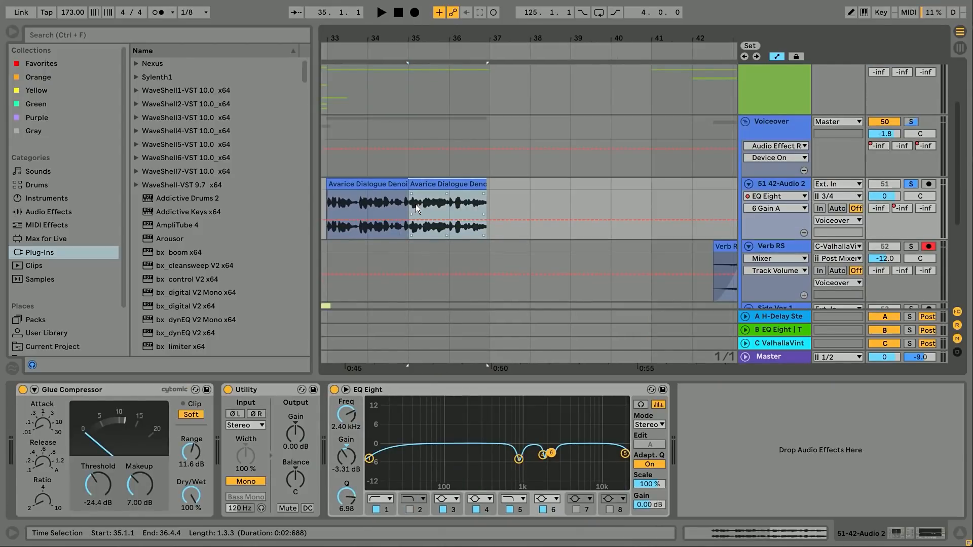
left_click(436, 186)
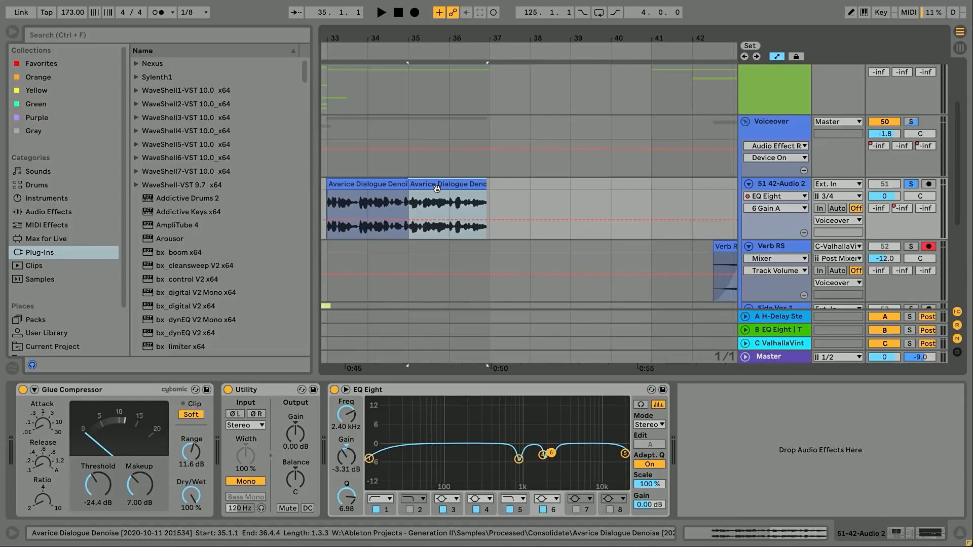
scroll(436, 189, "down", 3)
scroll(584, 197, "up", 5)
left_click_drag(582, 192, 524, 196)
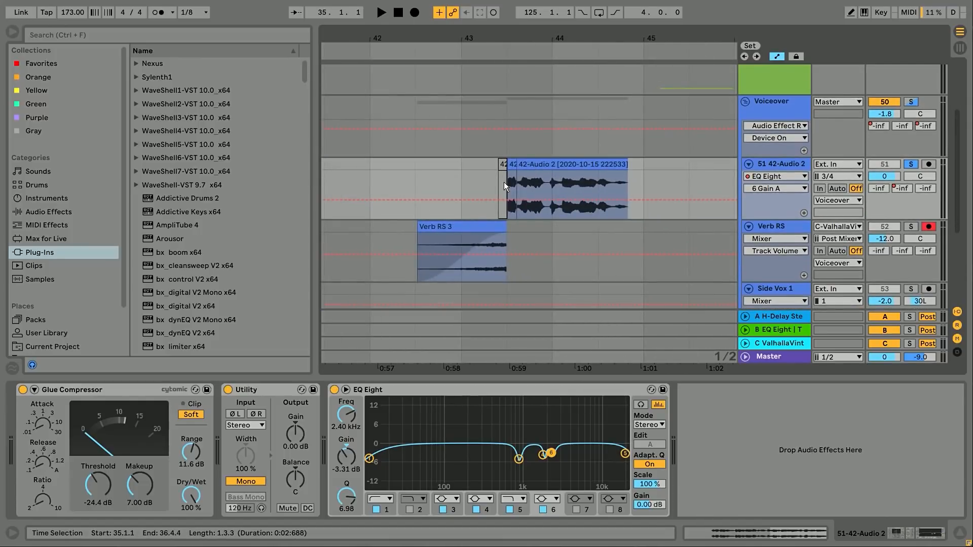
left_click(503, 182)
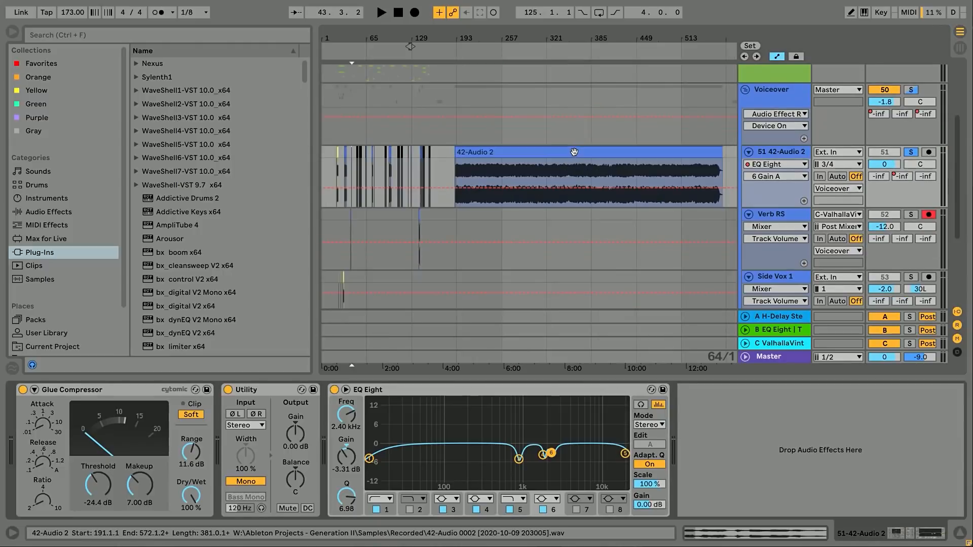
Play the long 42-Audio 2 source recording from bar 244 and follow its waveform.
left_click(541, 180)
scroll(513, 182, "up", 8)
scroll(507, 178, "down", 1)
scroll(493, 164, "up", 2)
left_click(482, 153)
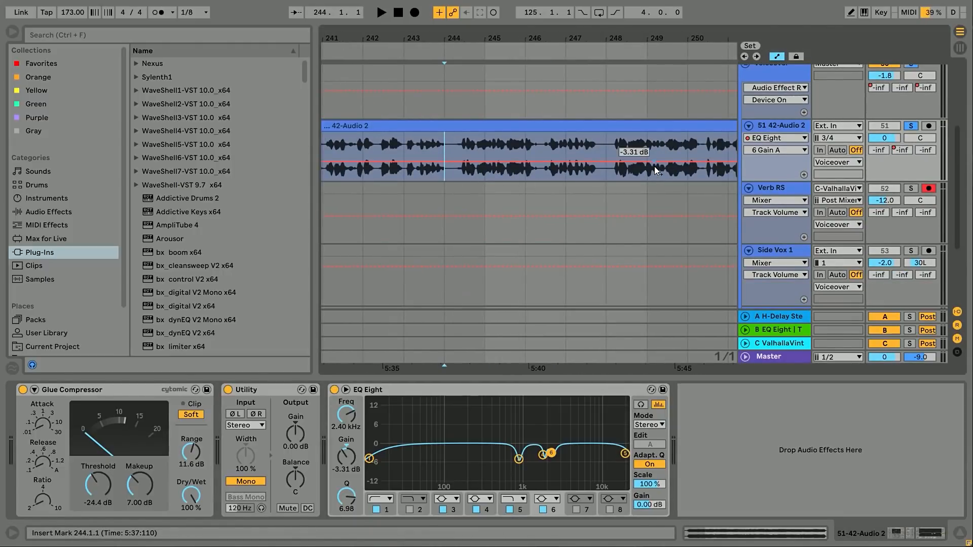
key("space")
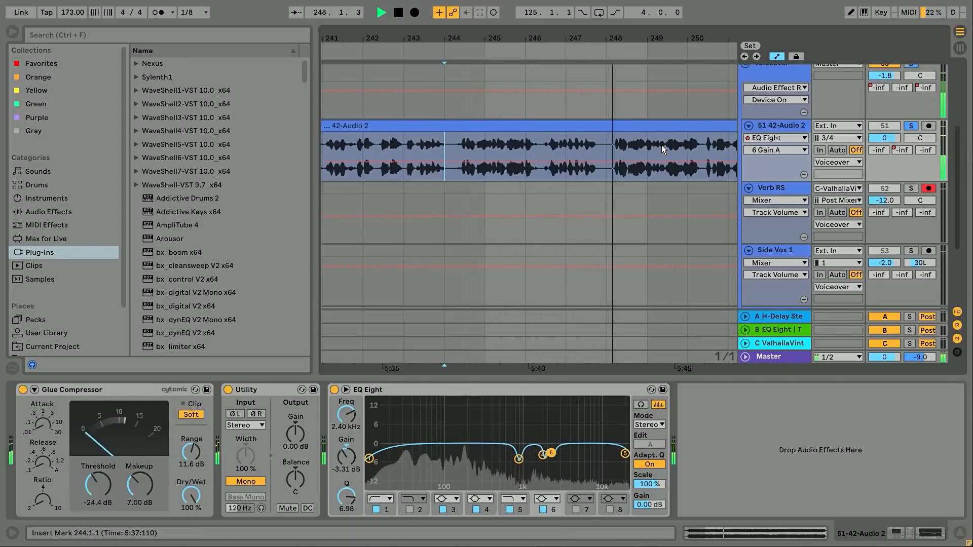
left_click_drag(670, 93, 567, 157)
scroll(541, 171, "down", 3)
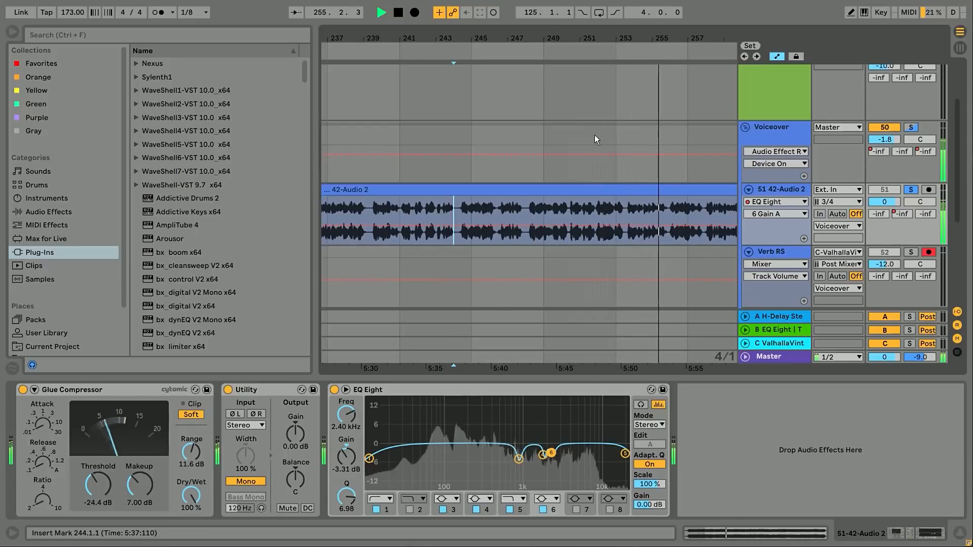
left_click_drag(646, 205, 455, 193)
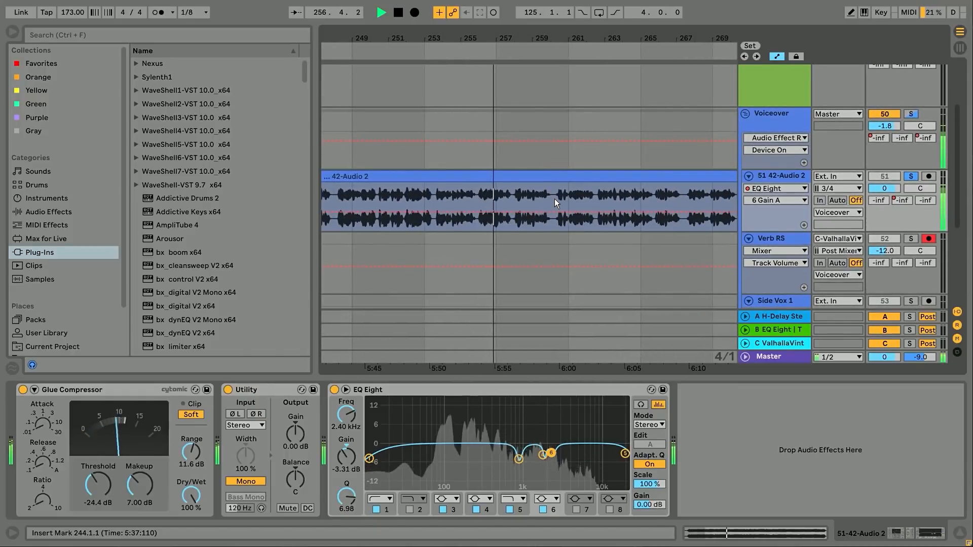
scroll(526, 223, "up", 2)
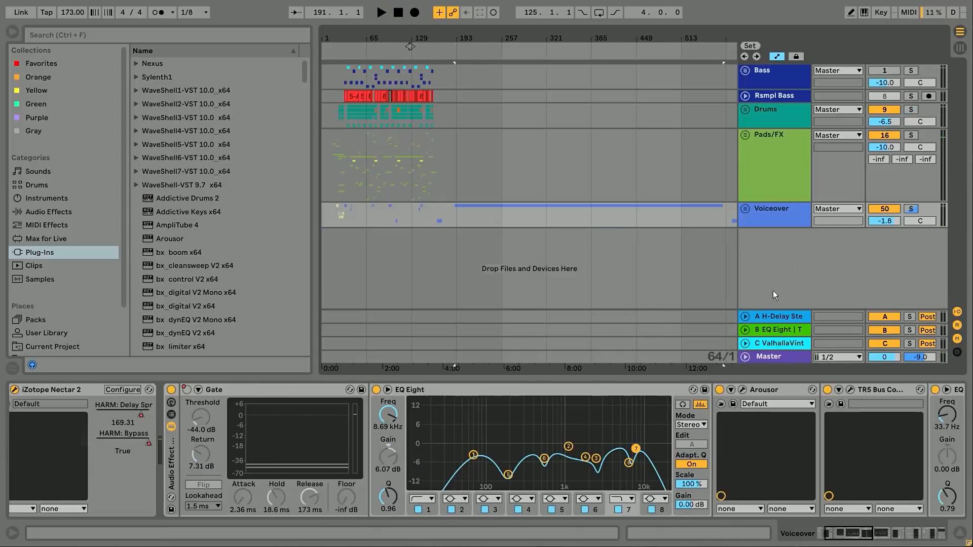
Inspect the device chains of return tracks A and B, including the TR5 Space Delay interface on return B.
left_click(772, 318)
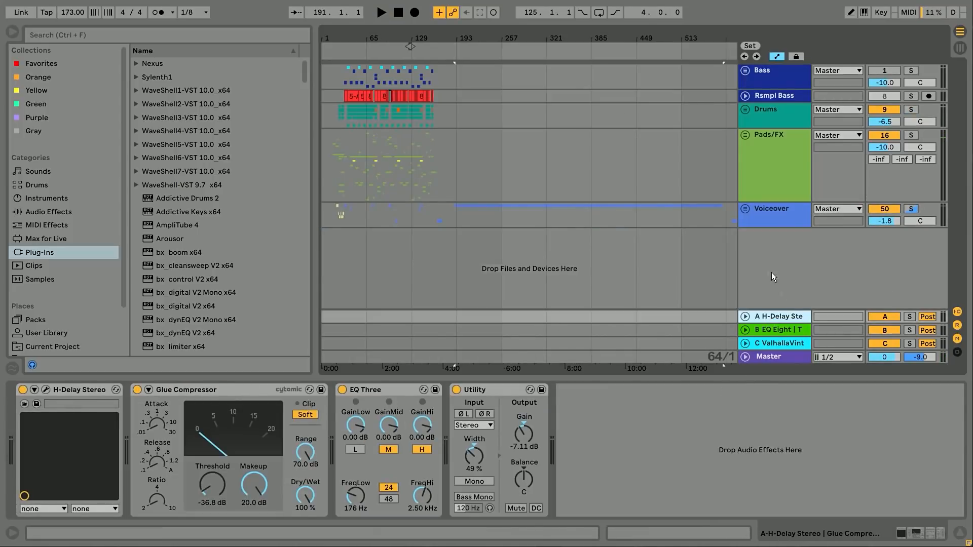
left_click(763, 331)
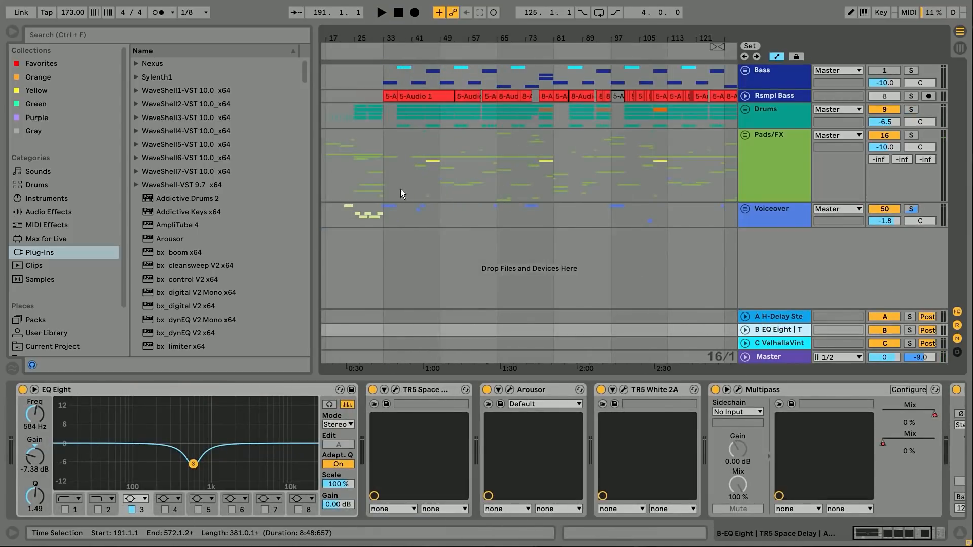
left_click(411, 186)
left_click(762, 327)
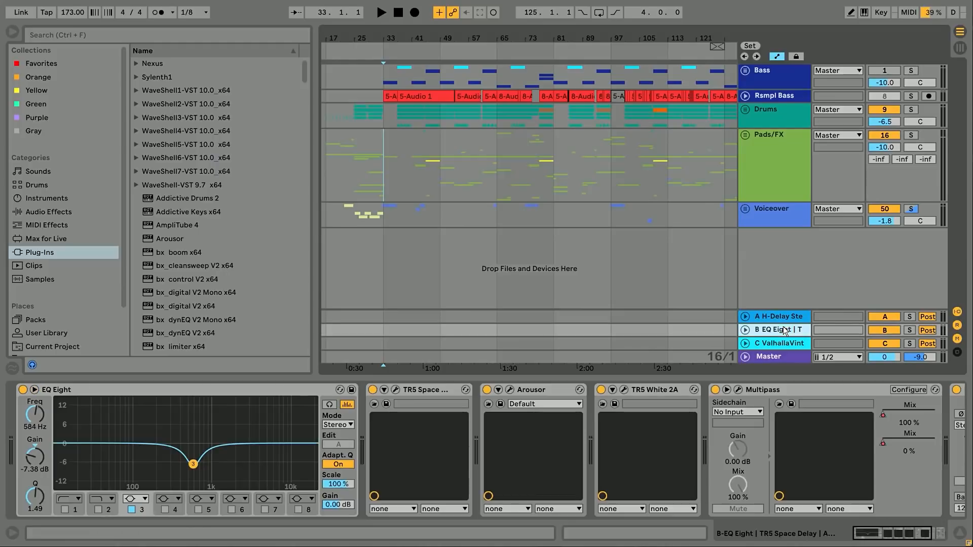
left_click(395, 389)
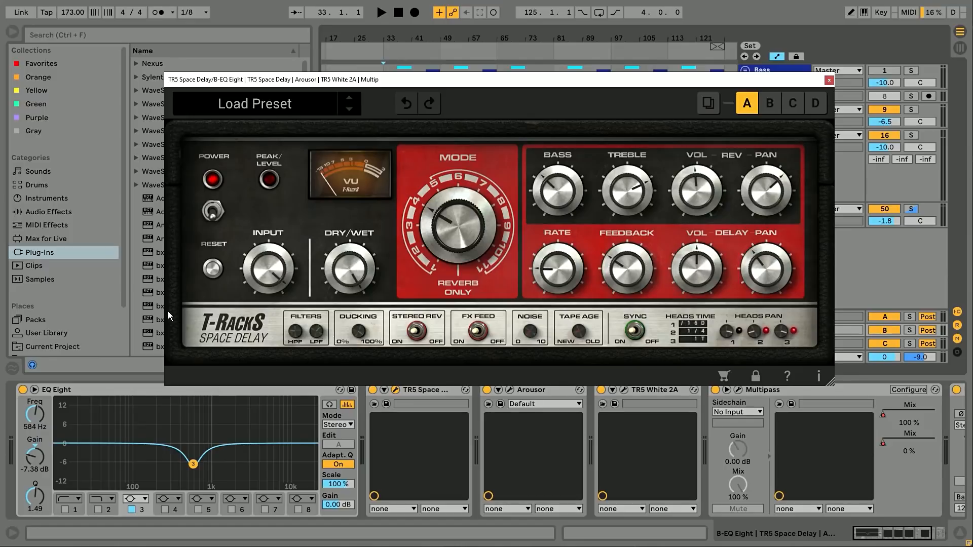
left_click(829, 80)
Unfold return track B and display its TR5 Space Delay Feedback automation.
left_click(744, 331)
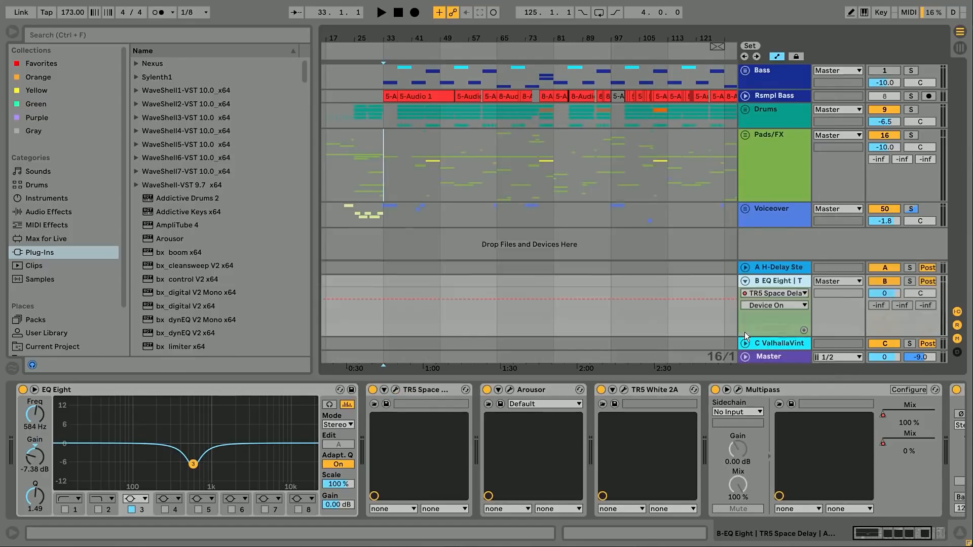
left_click(768, 305)
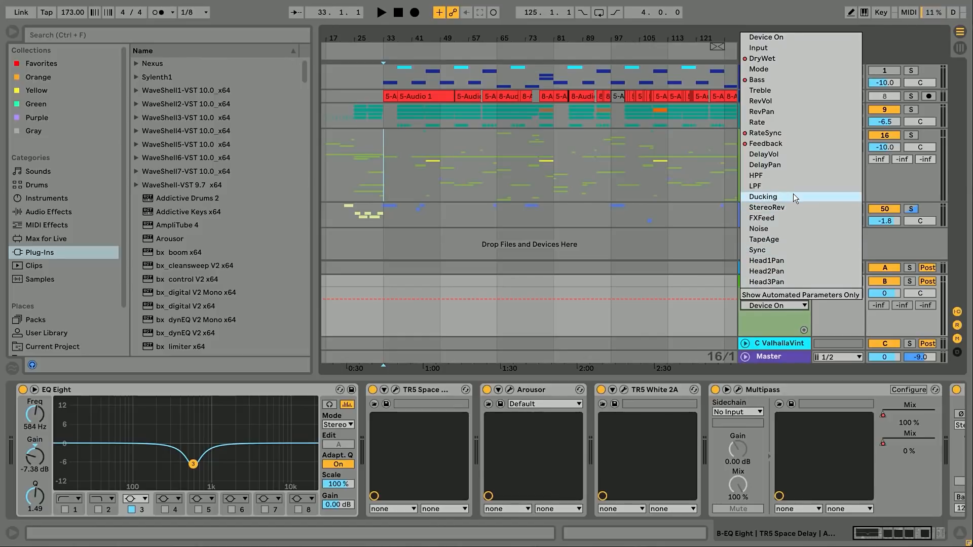
left_click(781, 142)
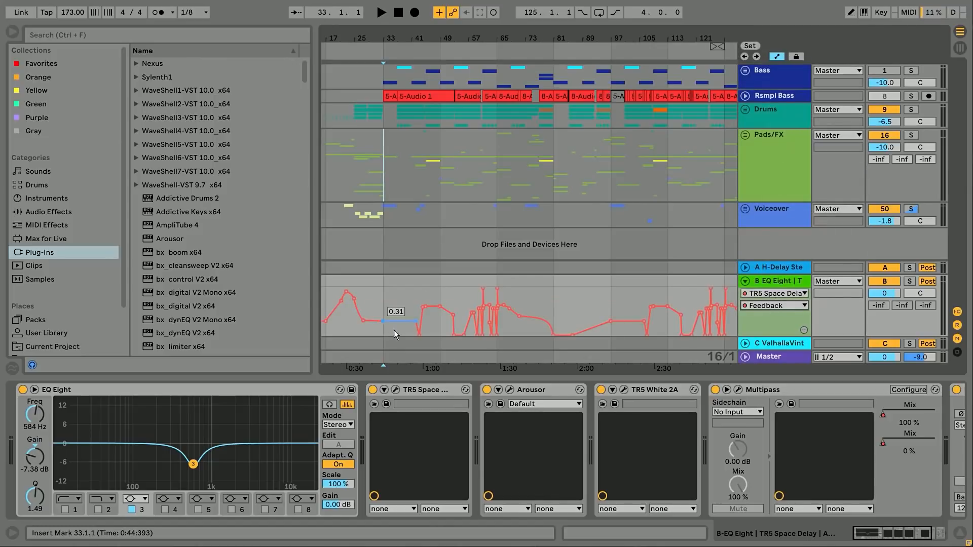
Examine return B's TR5 Space Delay Feedback, RateSync and DryWet automation and return C's ValhallaVintageVerb Device On automation.
scroll(502, 306, "up", 10, "ctrl")
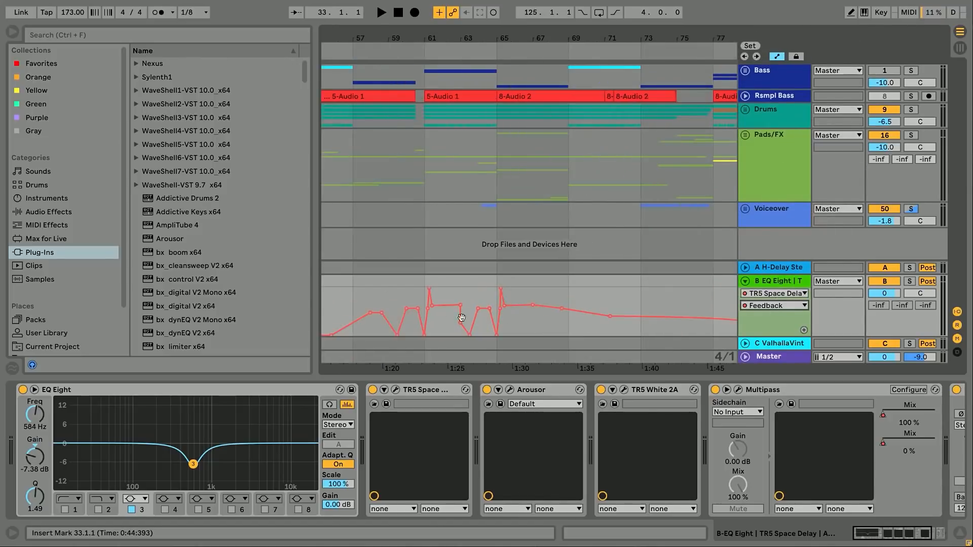
scroll(610, 284, "down", 2, "ctrl")
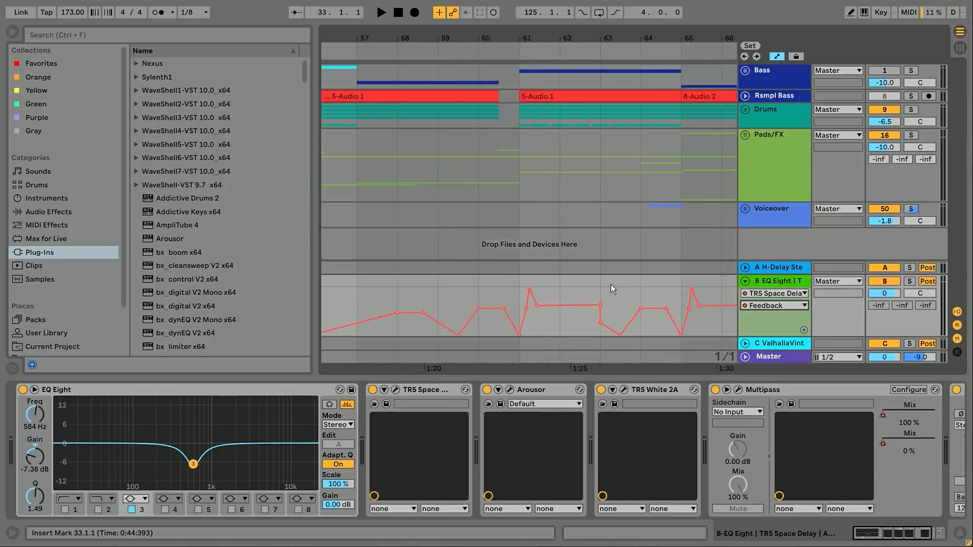
scroll(560, 229, "up", 2, "ctrl")
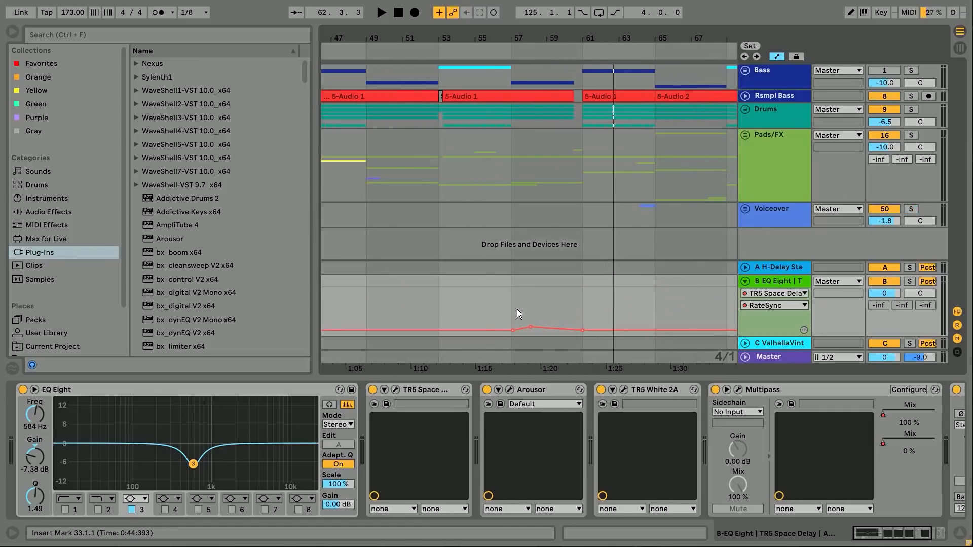
scroll(518, 309, "down", 6, "ctrl")
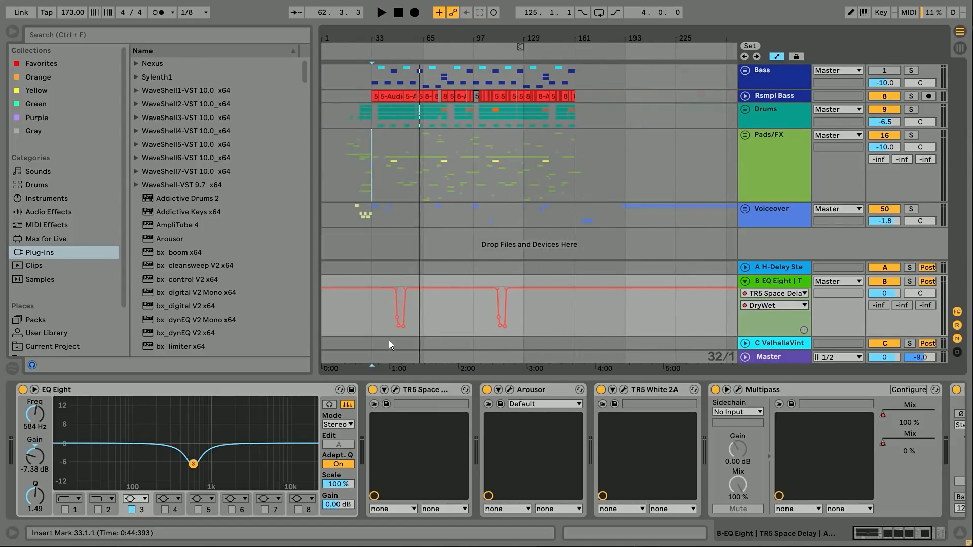
scroll(389, 341, "up", 10, "ctrl")
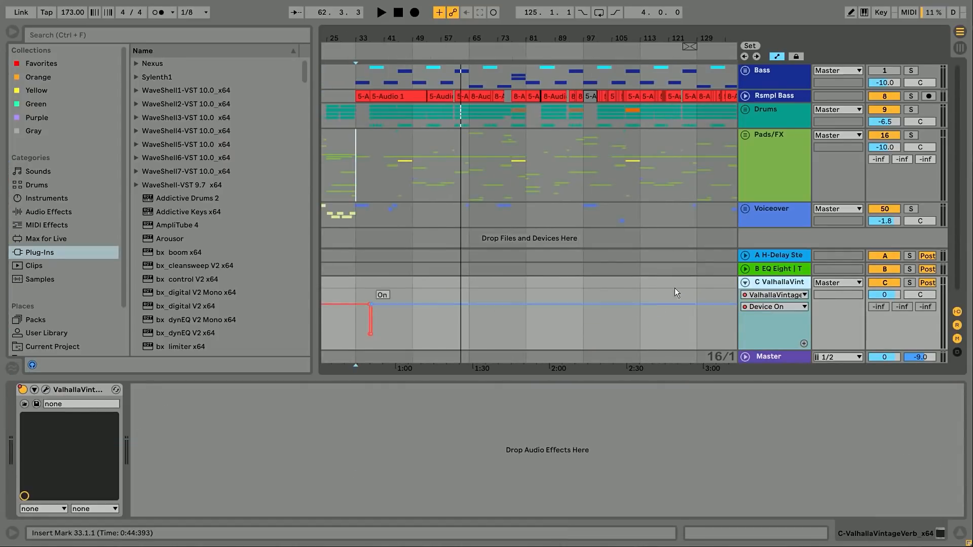
Inspect the H-Delay Stereo interface and device chain on return track A, and fold return track C.
left_click(775, 256)
left_click(46, 390)
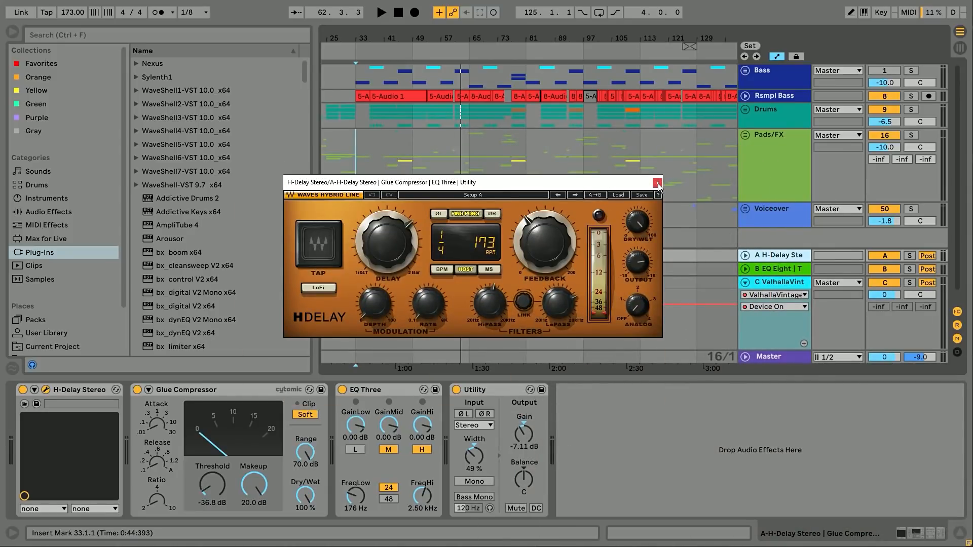
left_click(657, 184)
left_click(744, 282)
Show the Master track's device chain and open the TR5 Stealth Limiter interface, placing its window below the Voiceover lane.
left_click(774, 326)
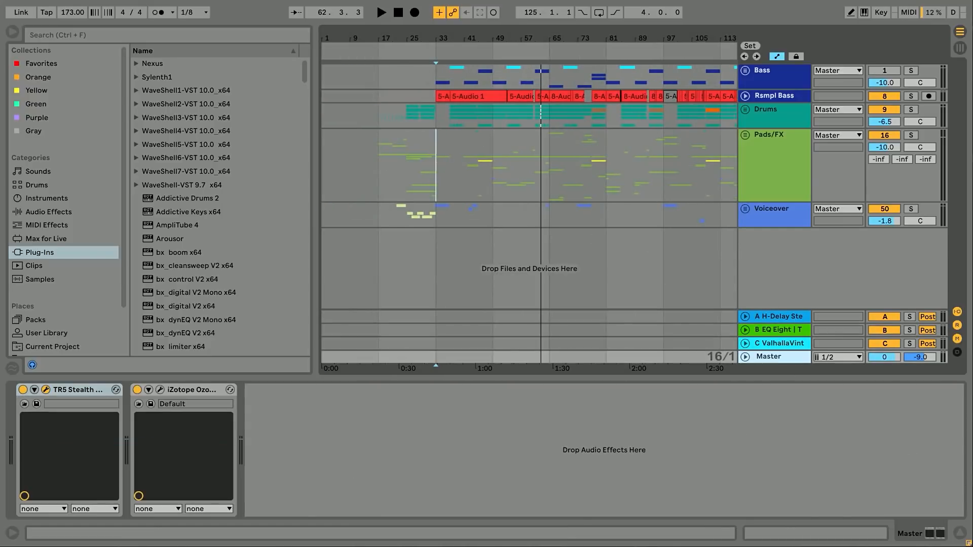
left_click(45, 389)
left_click_drag(423, 388, 588, 80)
left_click_drag(386, 80, 494, 248)
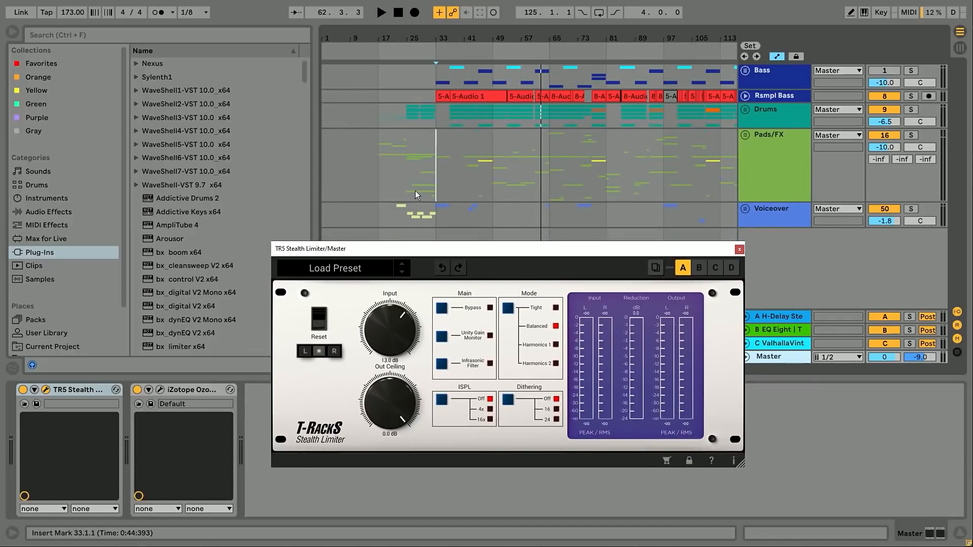
Set the Stealth Limiter's Out Ceiling to -10.0 dB and play the arrangement from bar 33.
scroll(420, 180, "up", 6)
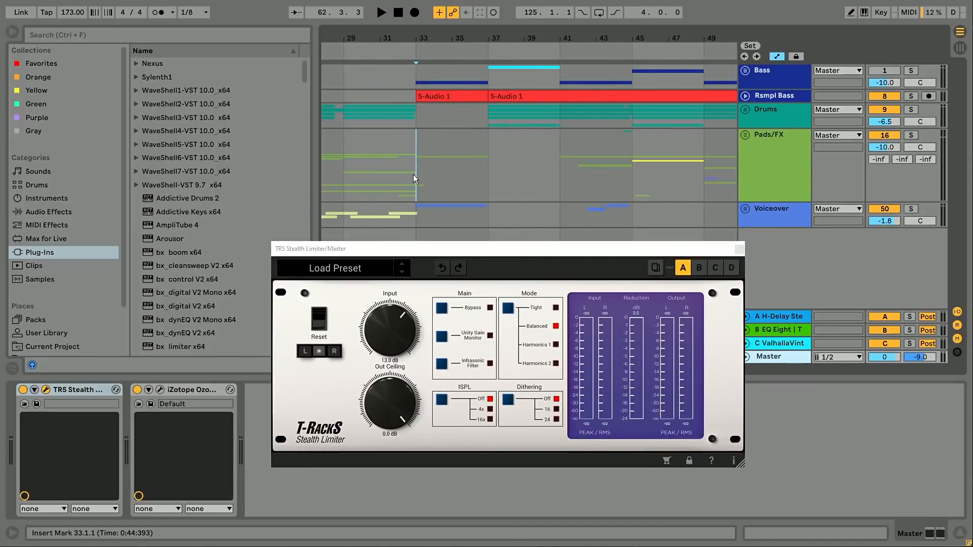
left_click(412, 175)
left_click(459, 354)
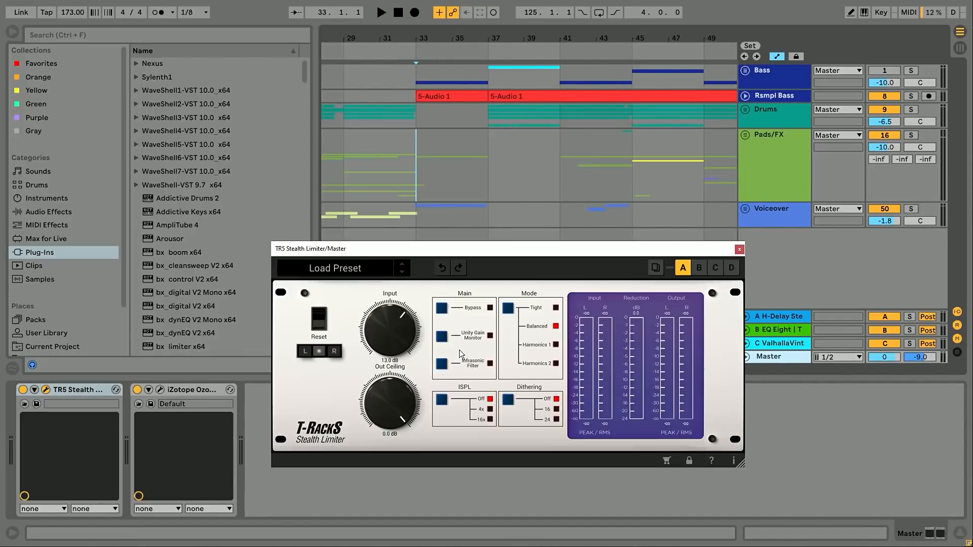
left_click_drag(369, 445, 357, 468)
key("space")
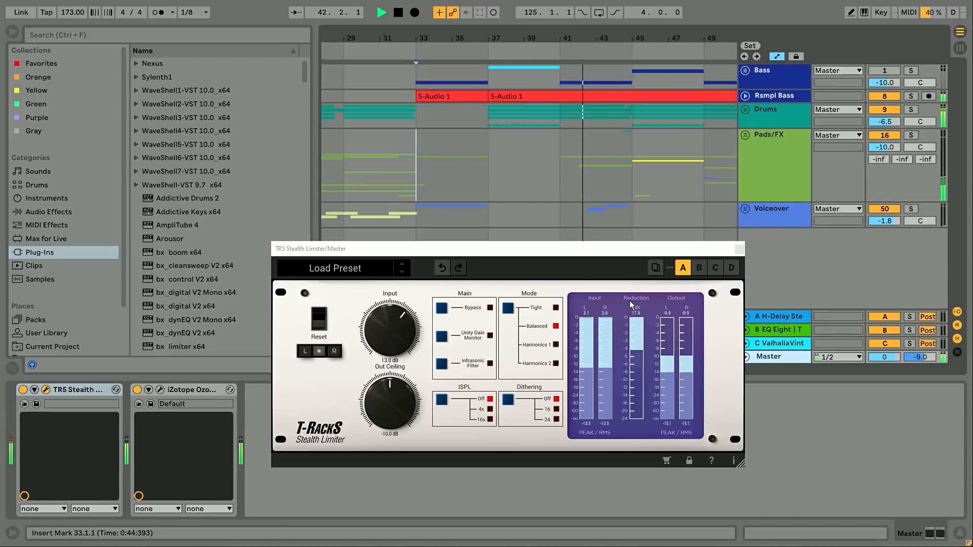
Compare the playing mix with the Stealth Limiter switched off and on again, and stop playback.
left_click(23, 390)
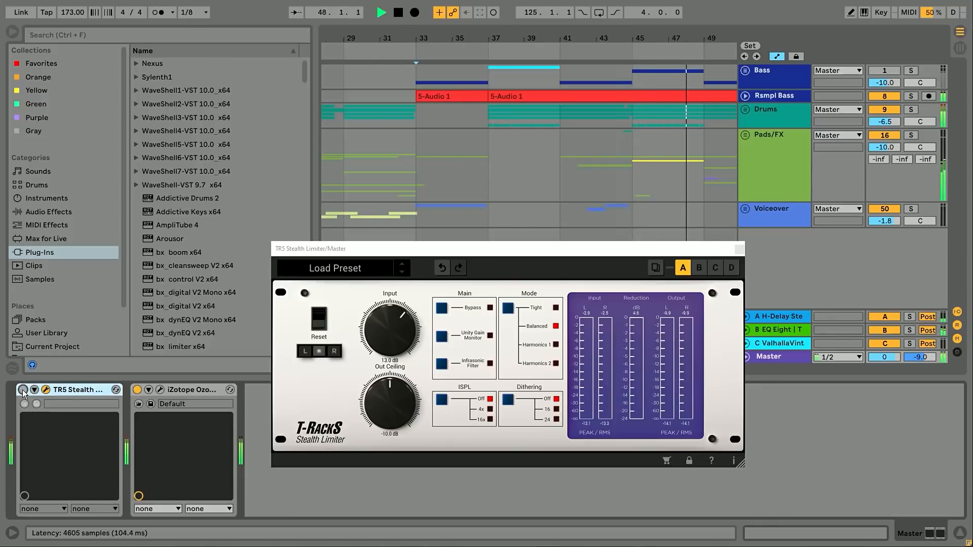
left_click(23, 390)
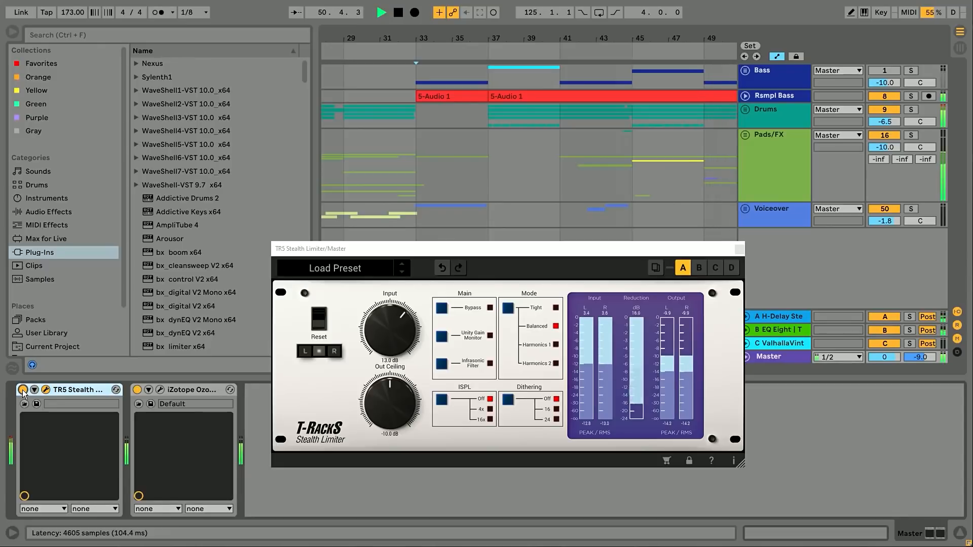
key("space")
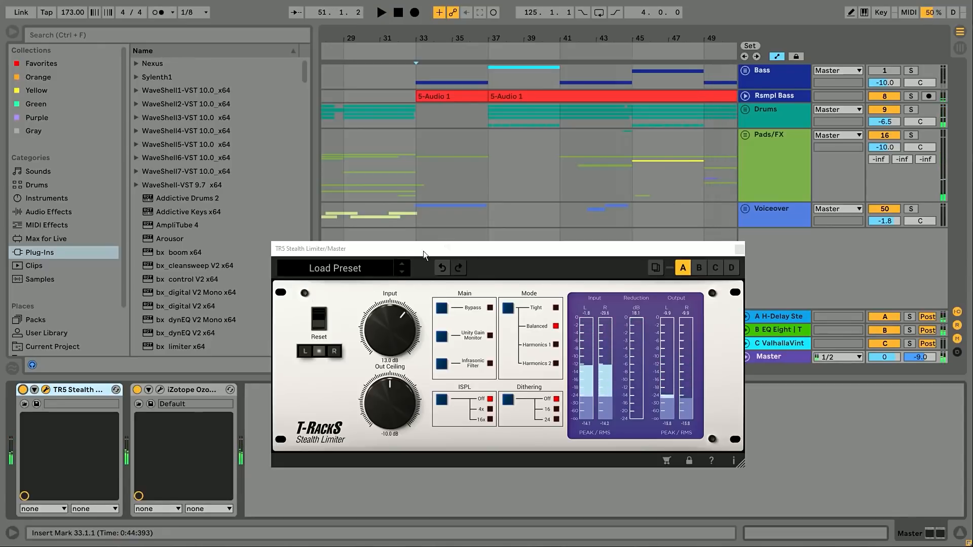
Inspect the Ozone 7 Maximizer's MBIT+ Dither settings on the Master, previewing Max noise shaping and restoring it to Off.
left_click(160, 390)
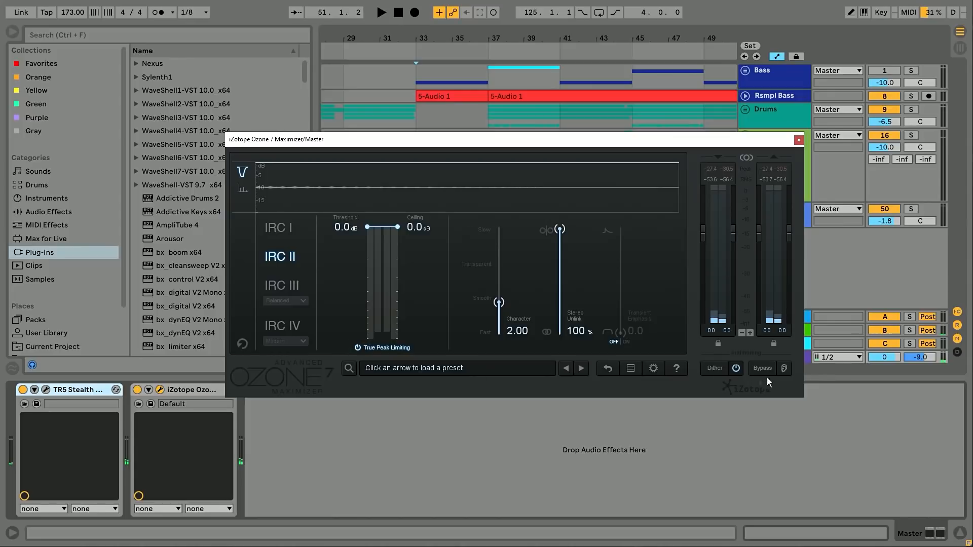
left_click(715, 368)
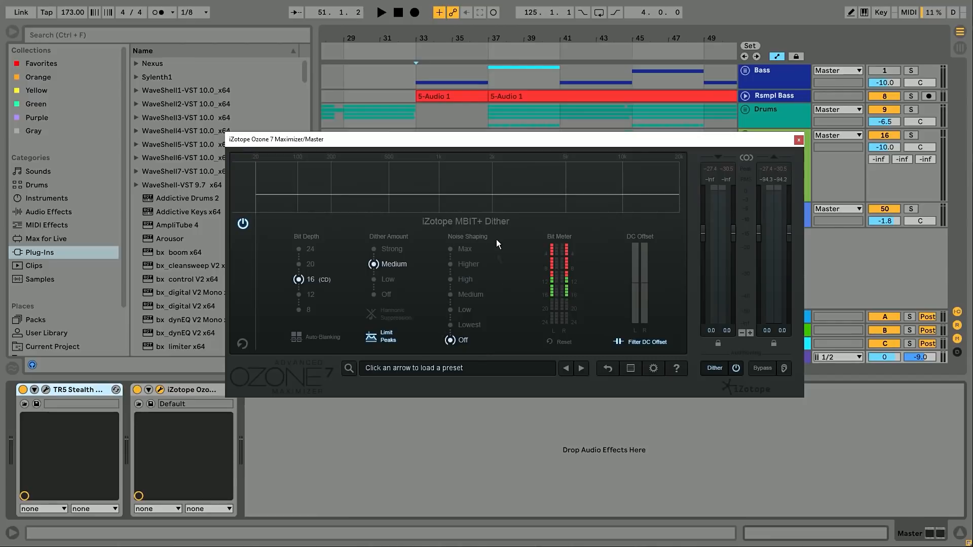
left_click(451, 249)
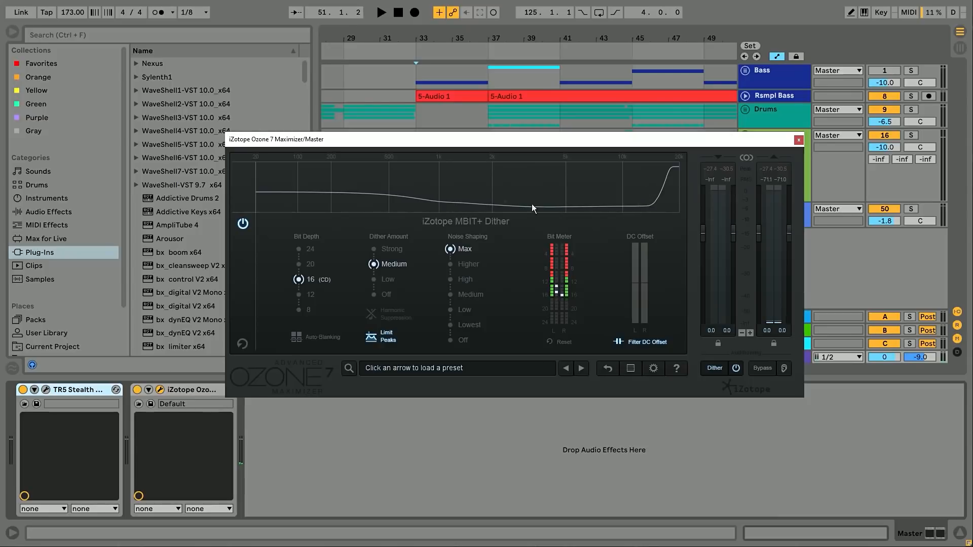
left_click(450, 340)
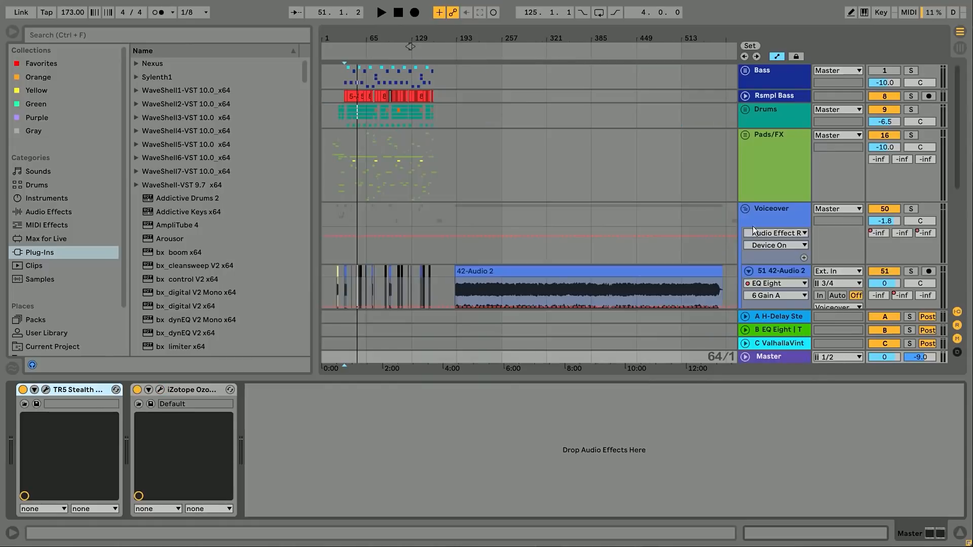
key("Delete")
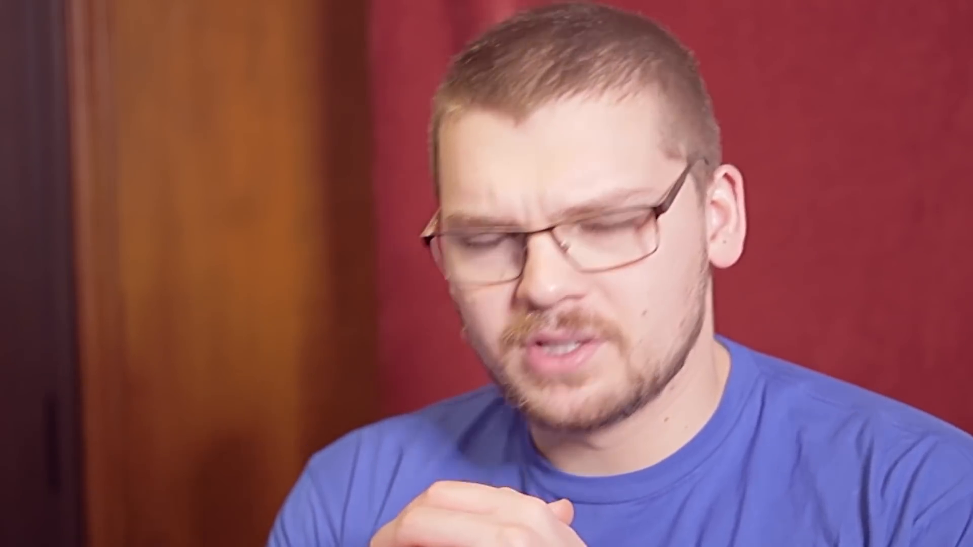